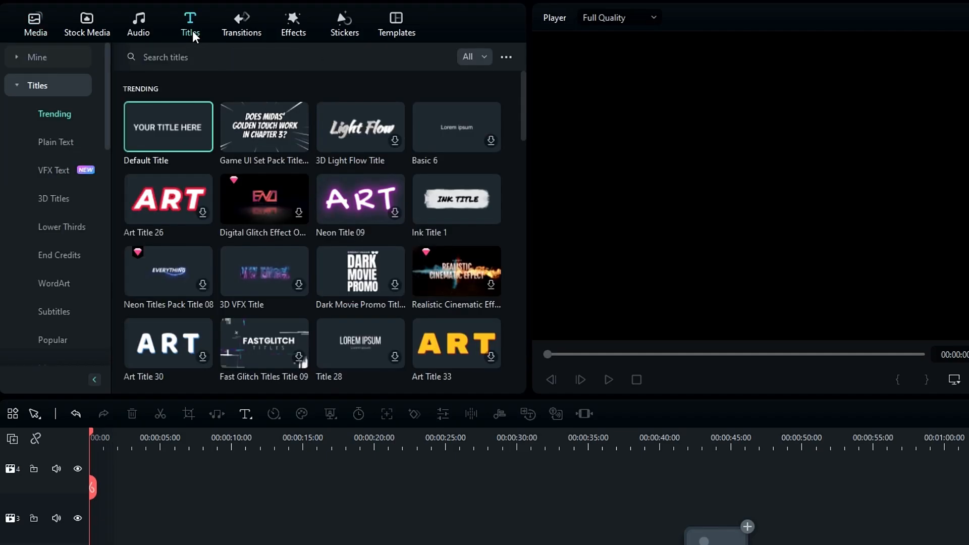
Place the Default Title on the timeline and retype its text as STACK.
left_click_drag(178, 116, 84, 544)
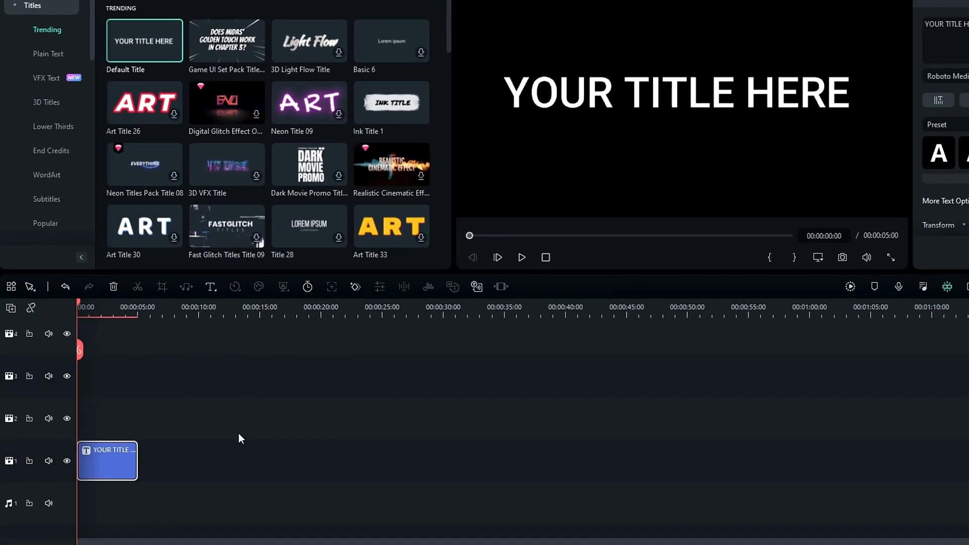
left_click(967, 286)
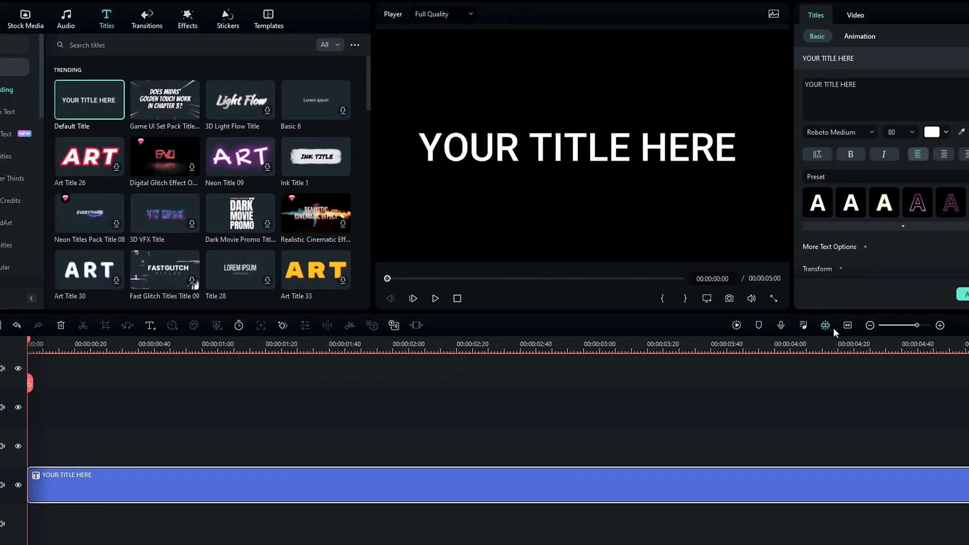
left_click(953, 28)
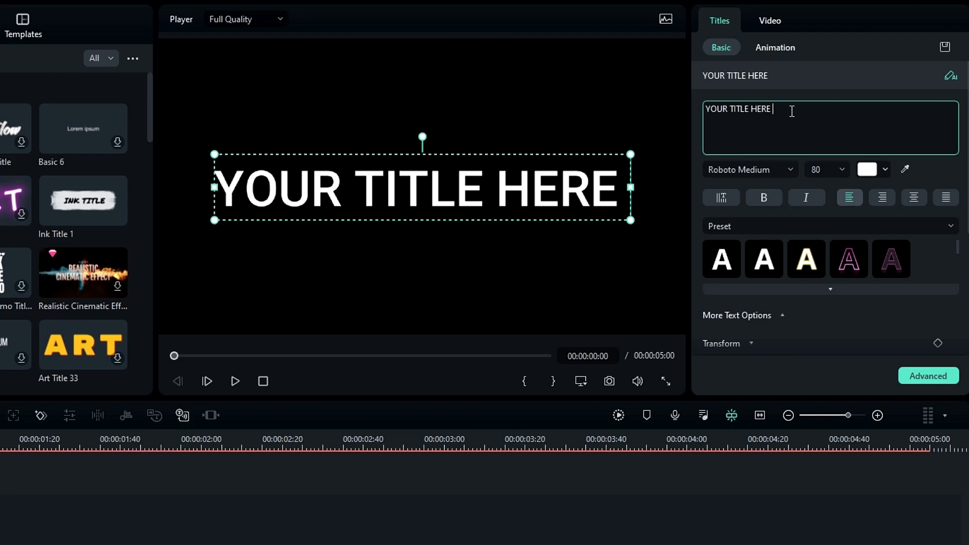
key("ctrl+a")
type("STACK")
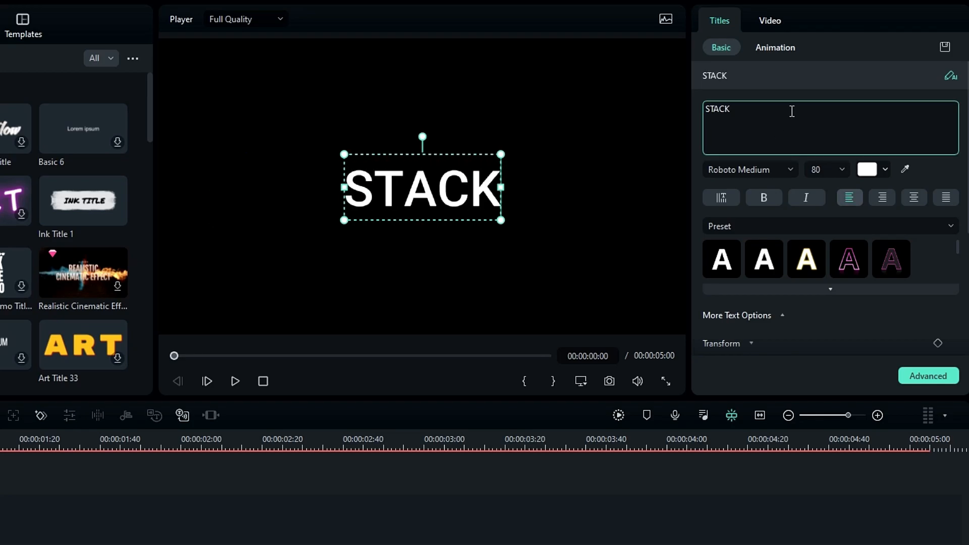
Set the STACK title to Montserrat ExtraBold at size 125.
left_click(718, 169)
type("mont")
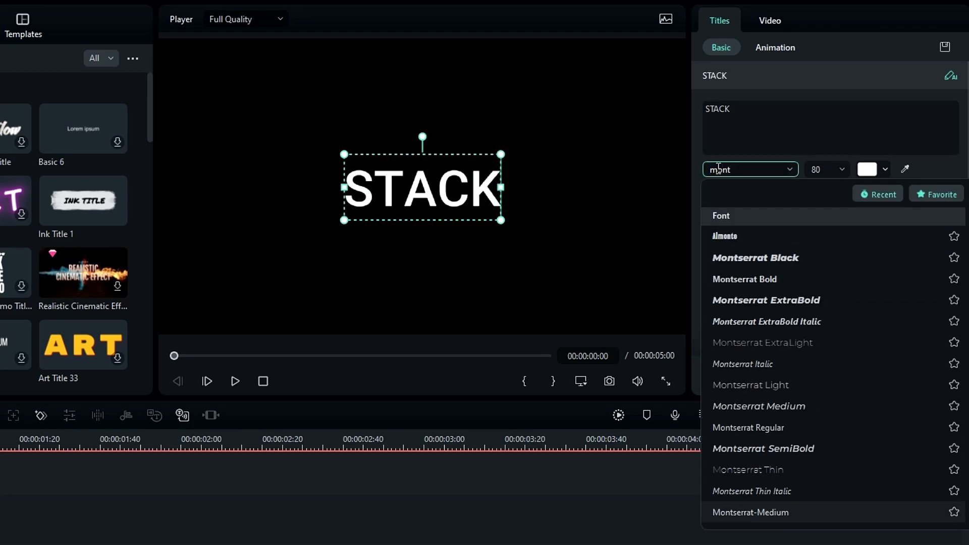
left_click(807, 298)
type("120")
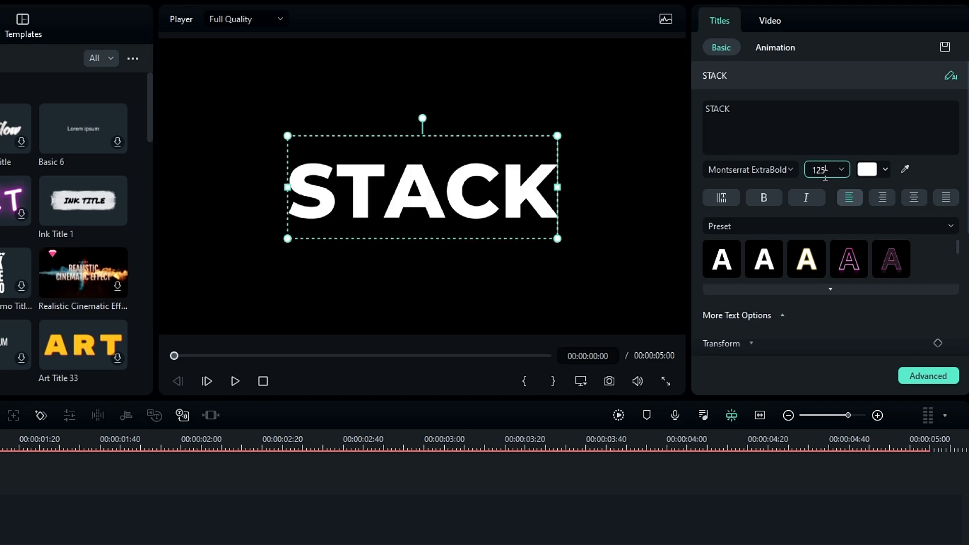
left_click(572, 504)
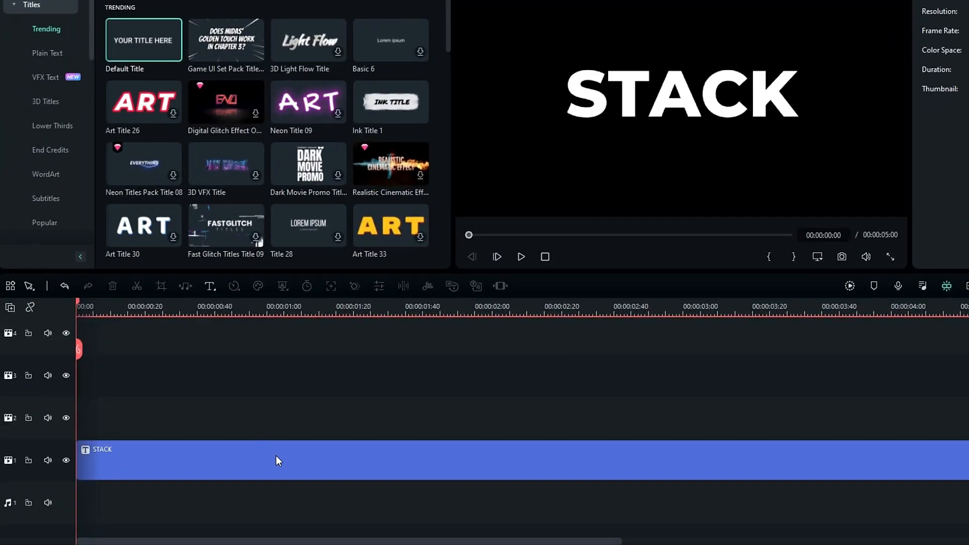
Paste a copy of the STACK title onto track 2, hide that track, and reselect the original.
left_click(275, 458)
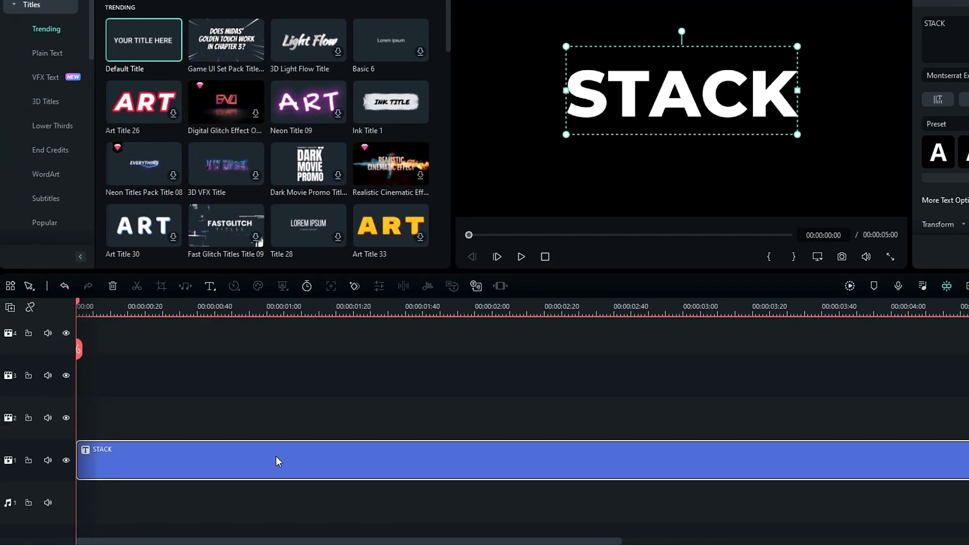
key("ctrl+v")
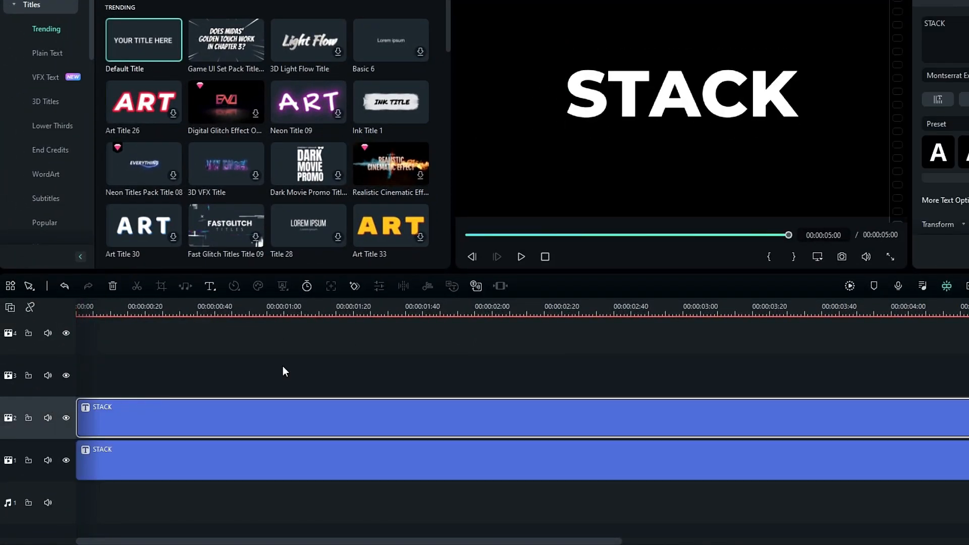
left_click(65, 417)
left_click(382, 319)
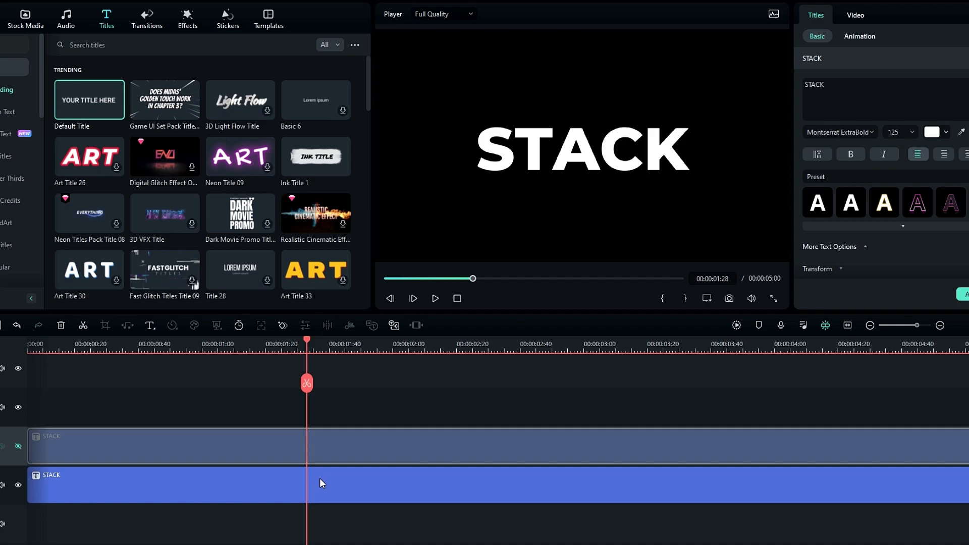
left_click(262, 472)
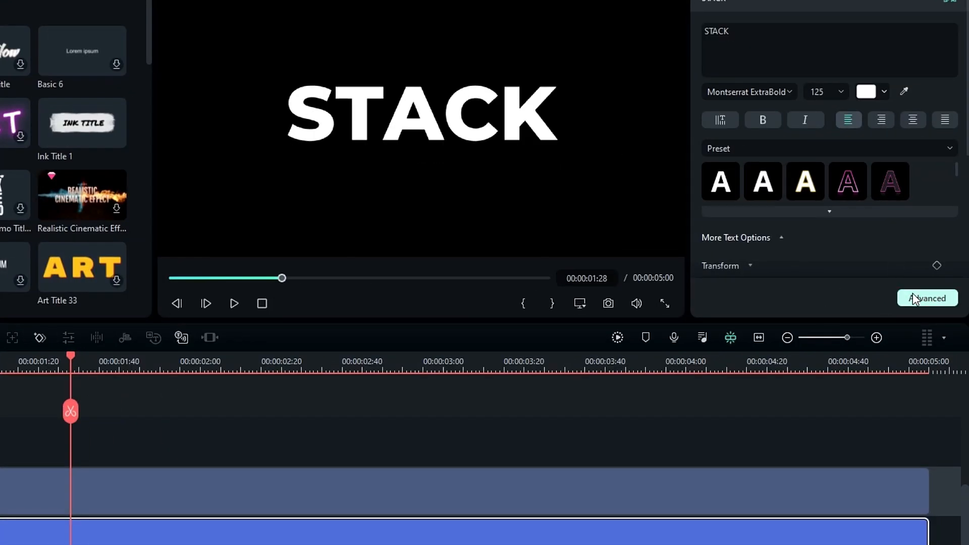
In Advanced Text Edit, turn fill off and apply a white outline of thickness 3.
left_click(921, 300)
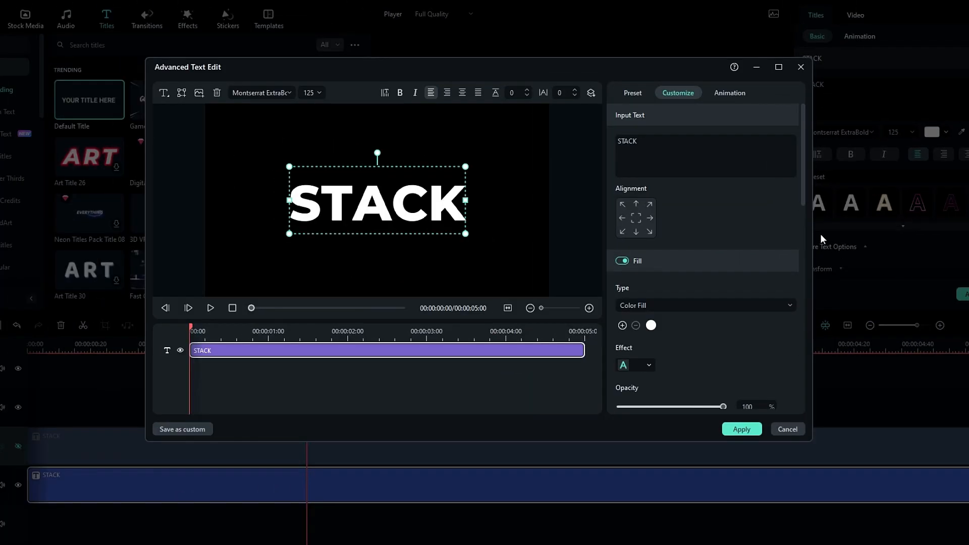
left_click(778, 67)
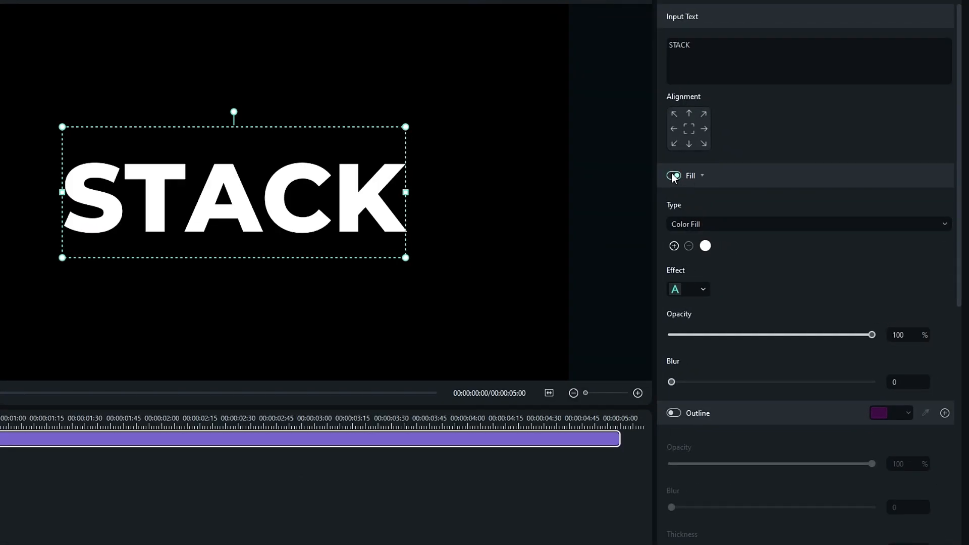
left_click(673, 176)
scroll(785, 279, "down", 6)
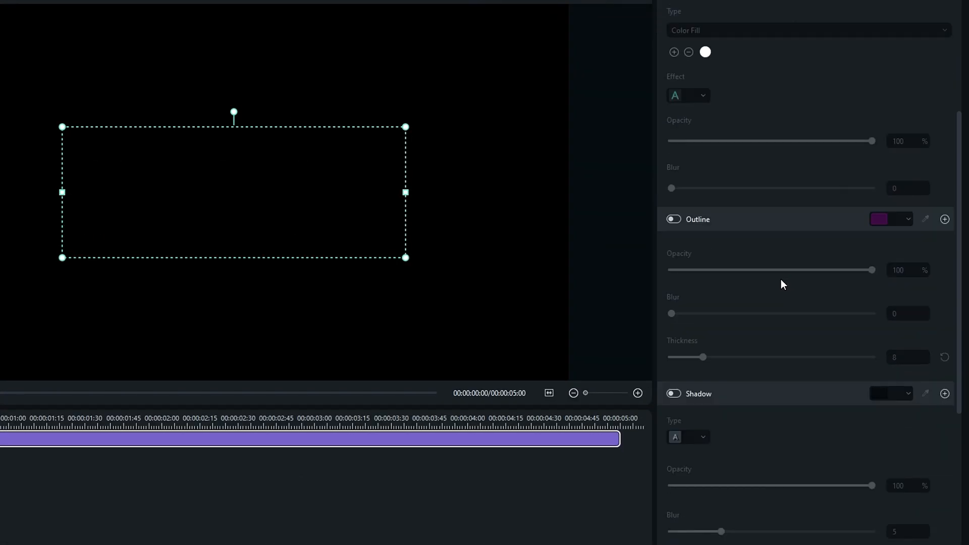
left_click(674, 74)
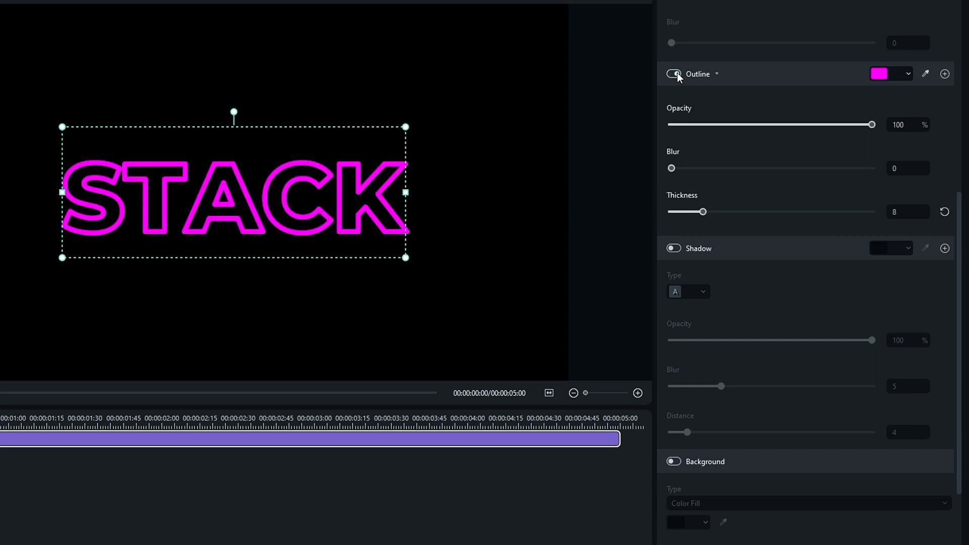
left_click(889, 80)
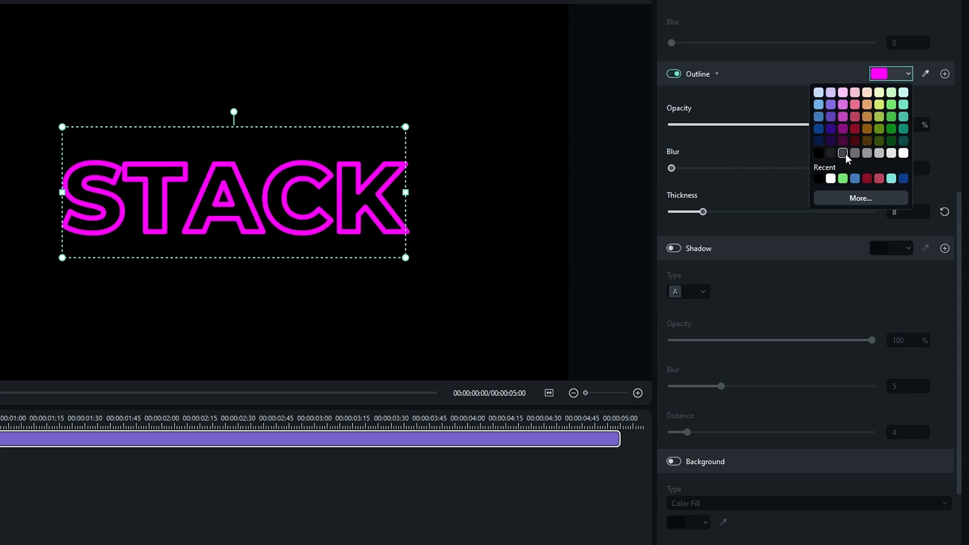
left_click(831, 178)
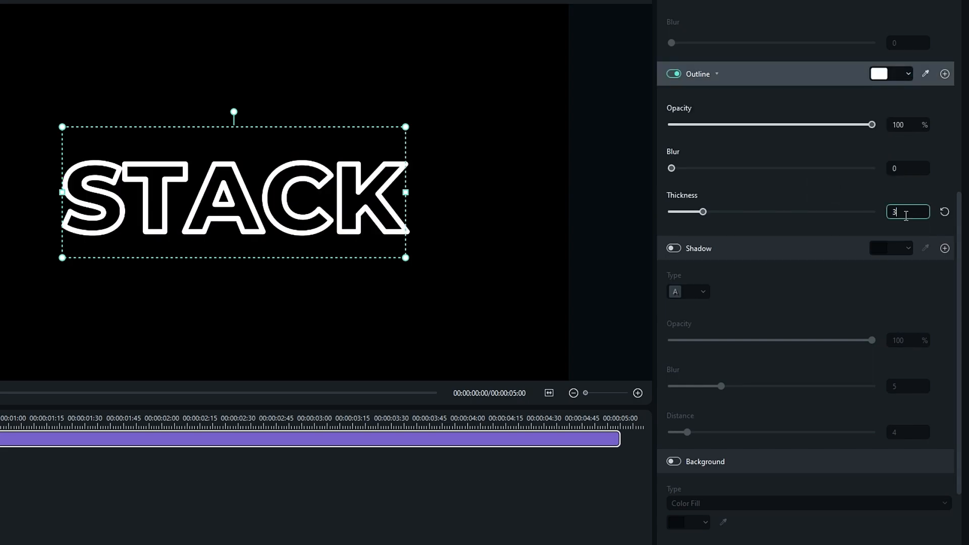
key("Return")
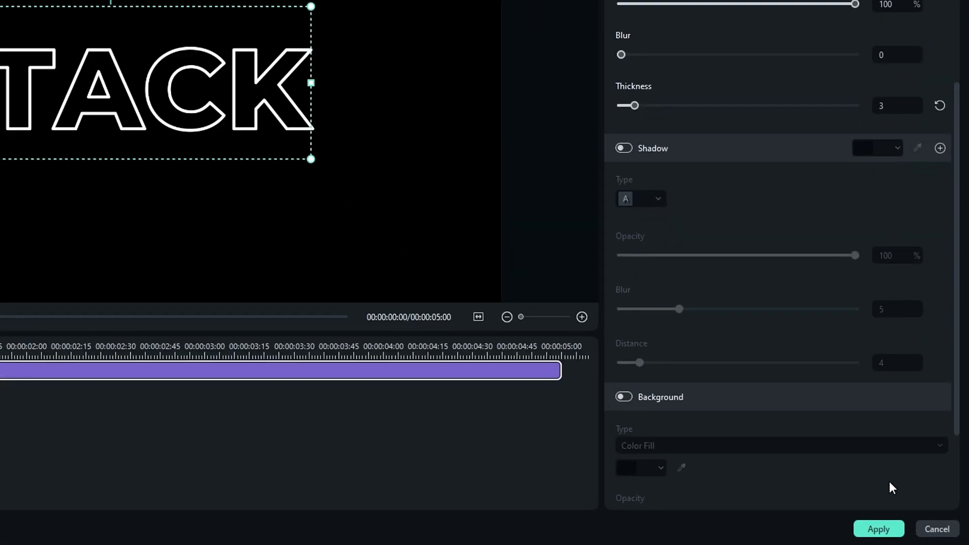
left_click(877, 529)
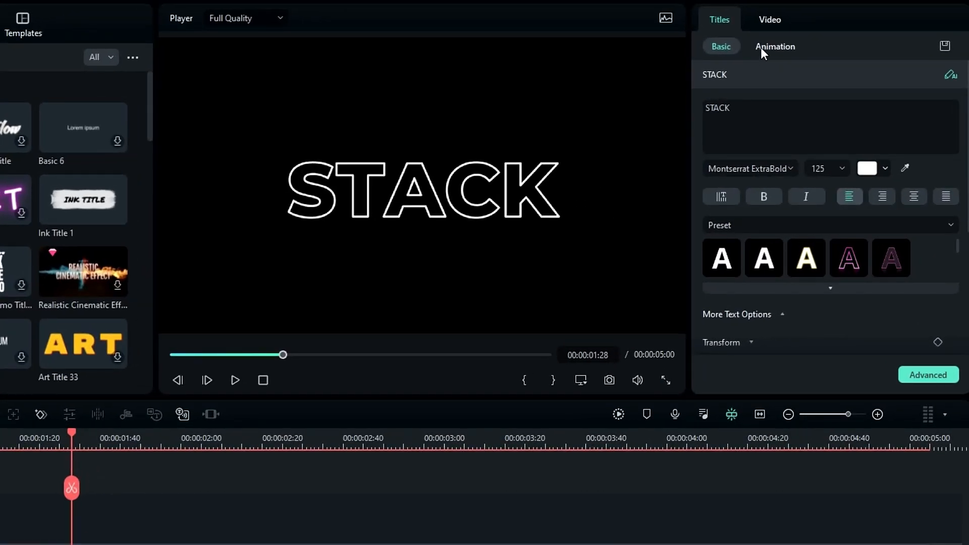
Give the outlined STACK an Up Dir In entrance and a Down Dir exit animation.
left_click(761, 47)
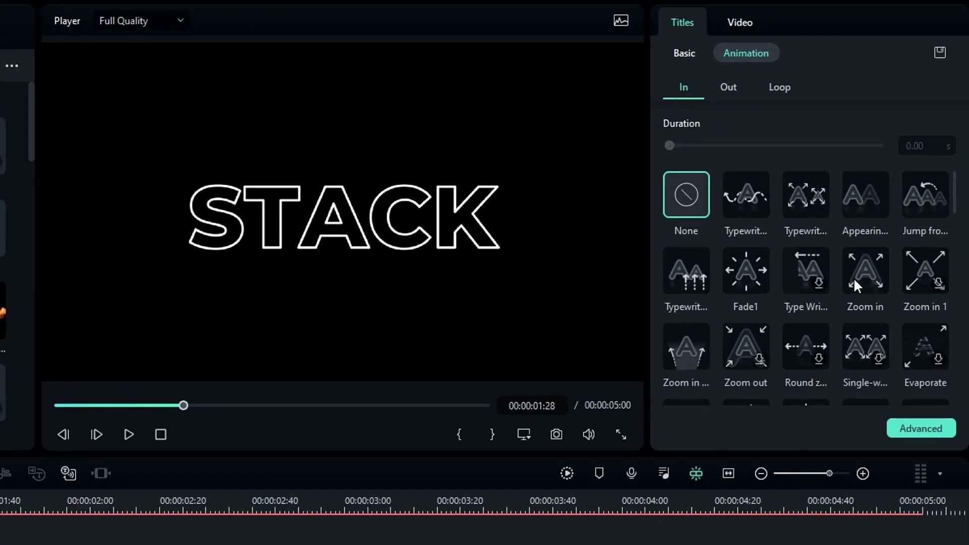
scroll(852, 277, "down", 2)
left_click(856, 324)
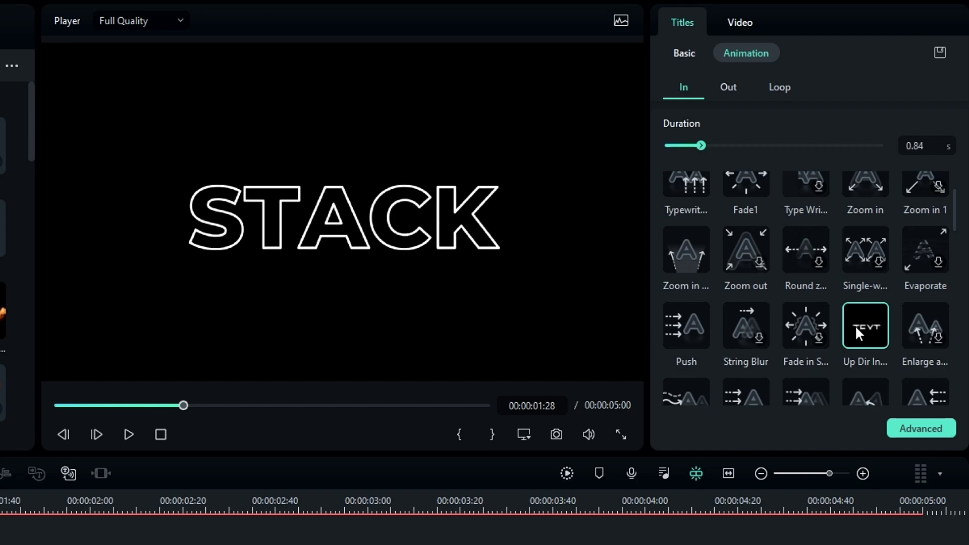
left_click(728, 86)
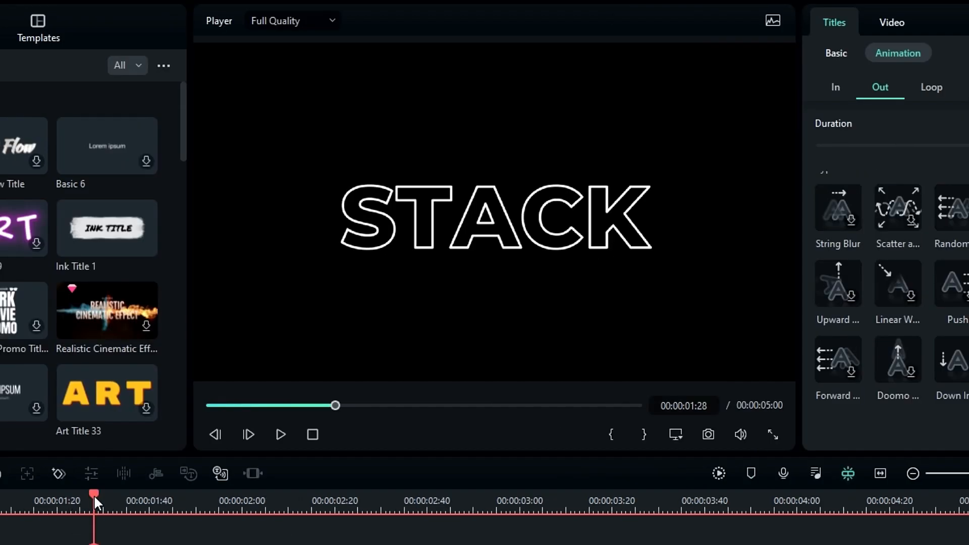
left_click_drag(94, 500, 170, 506)
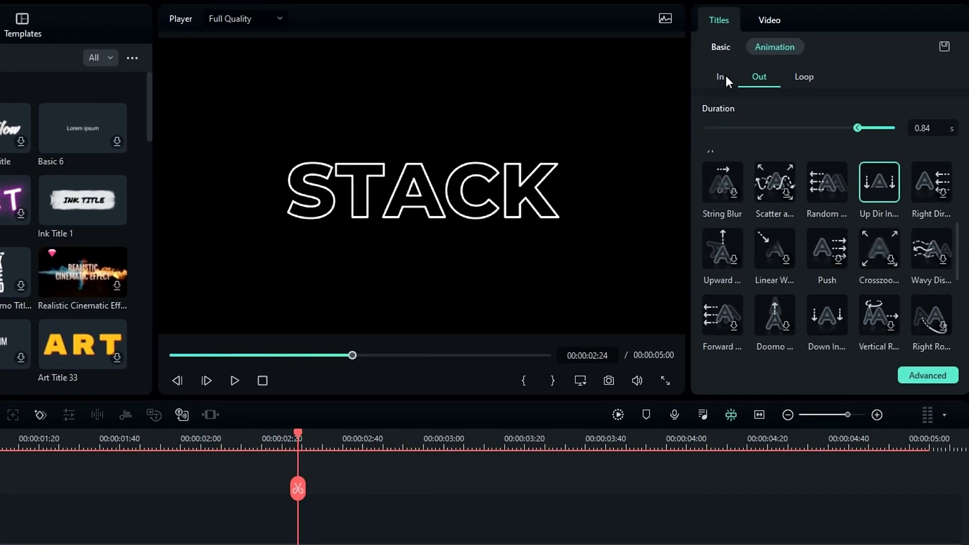
Review the entrance animations and play the animated title back from the start.
left_click(817, 60)
scroll(803, 283, "down", 5)
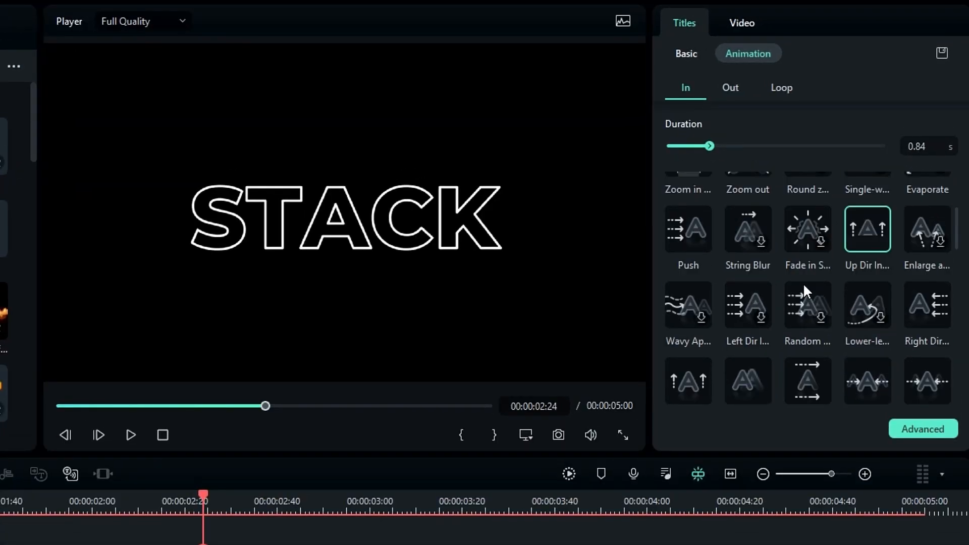
scroll(803, 283, "up", 6)
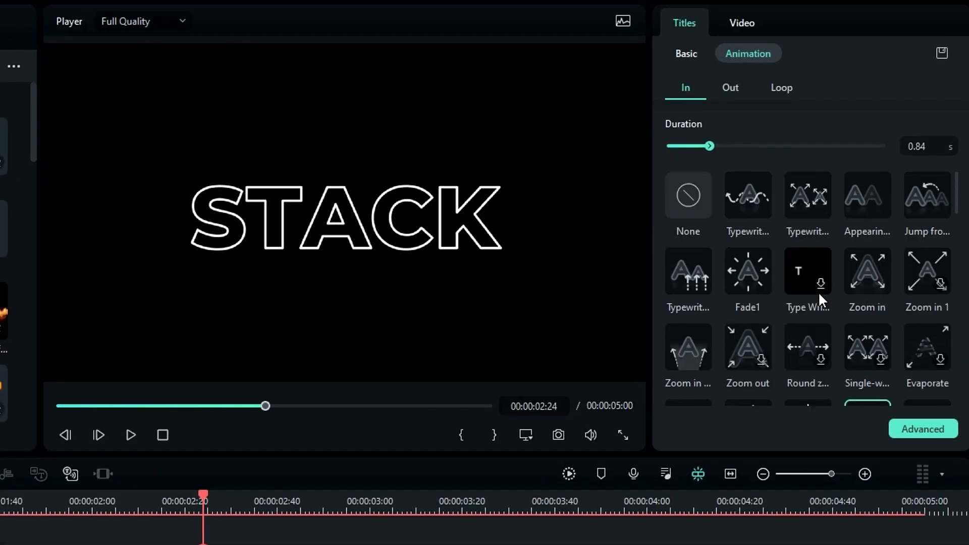
scroll(818, 291, "down", 5)
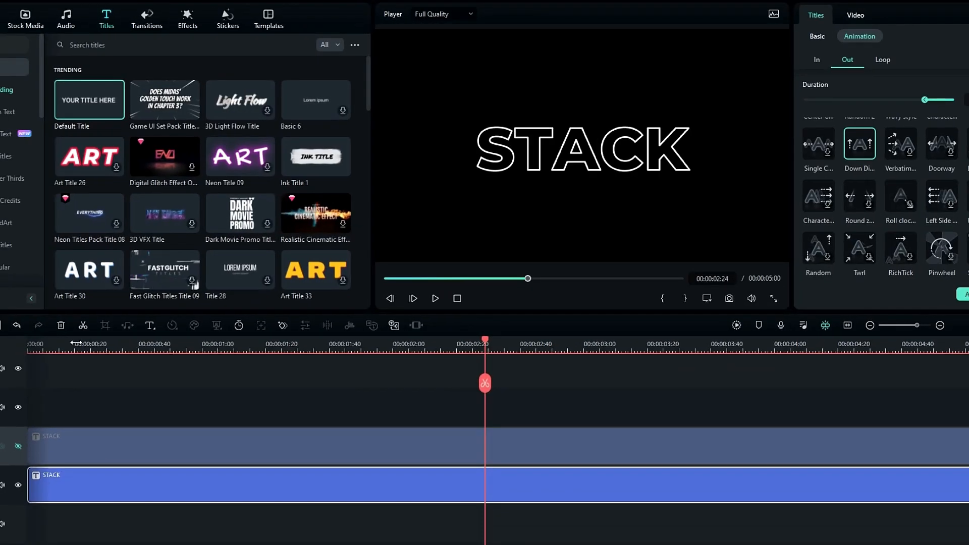
left_click_drag(484, 345, 48, 345)
key("space")
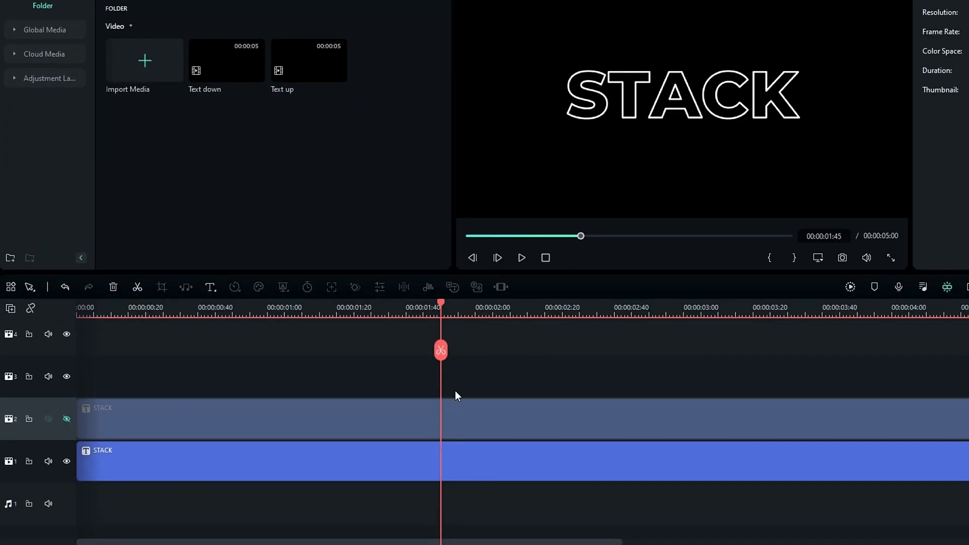
Delete the outlined STACK clip, unhide track 2, and move the filled STACK title to a new top track.
left_click(370, 473)
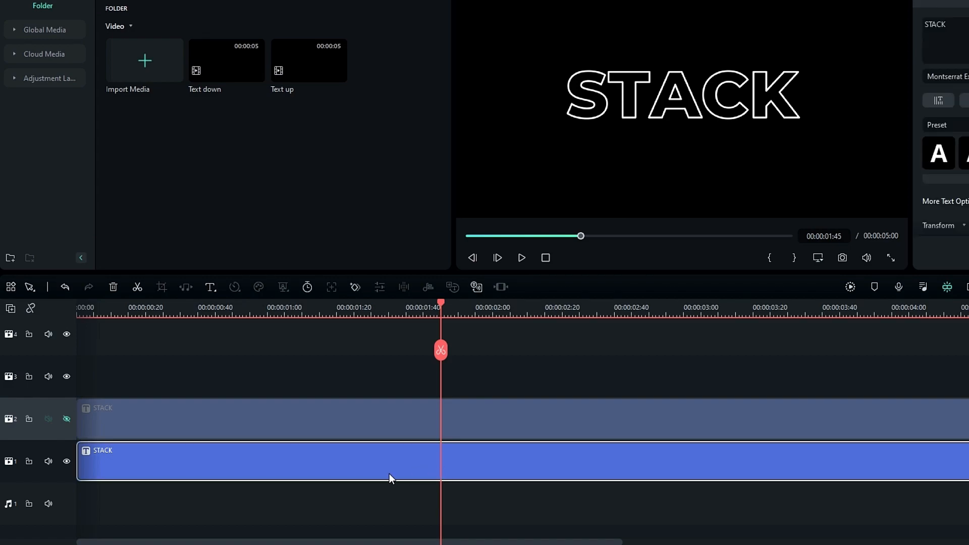
key("Delete")
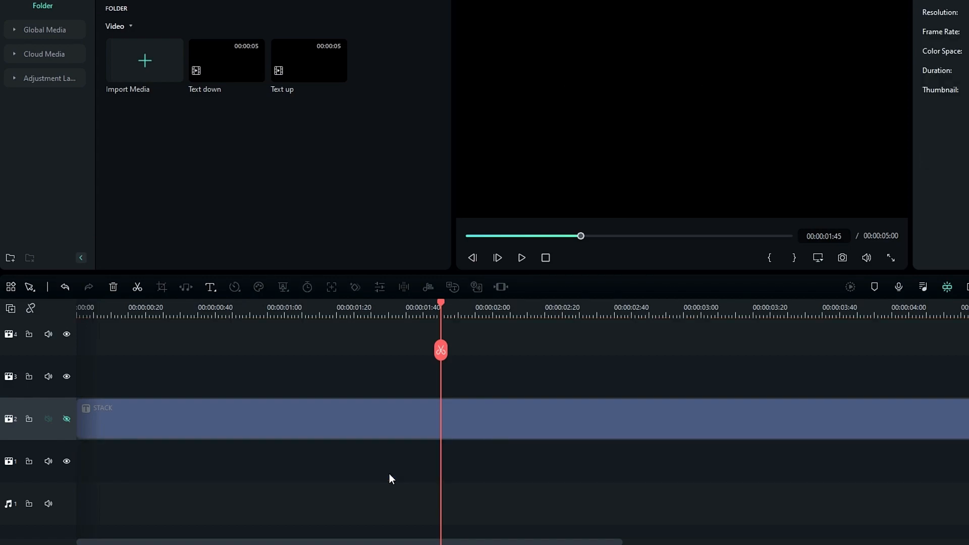
left_click(66, 419)
left_click_drag(93, 427, 347, 348)
scroll(337, 417, "down", 5)
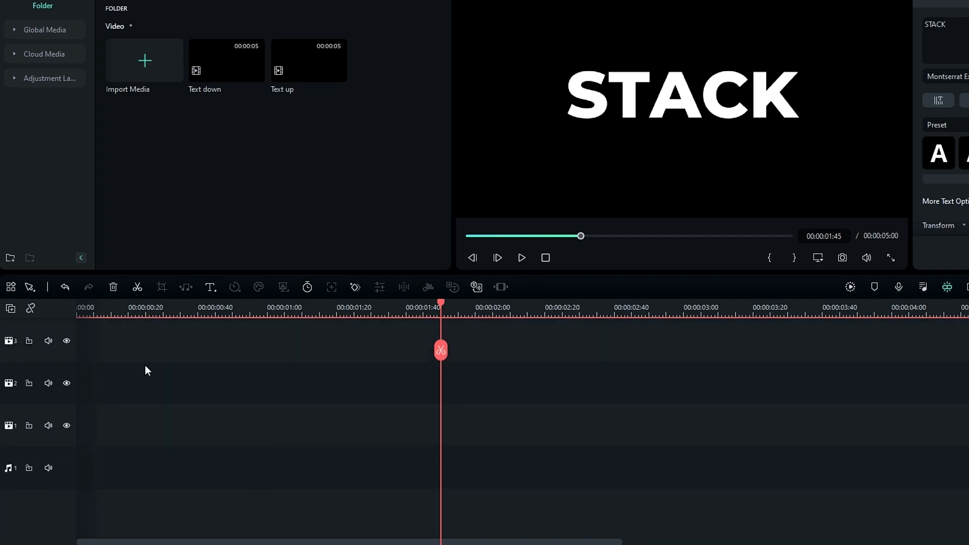
left_click(124, 315)
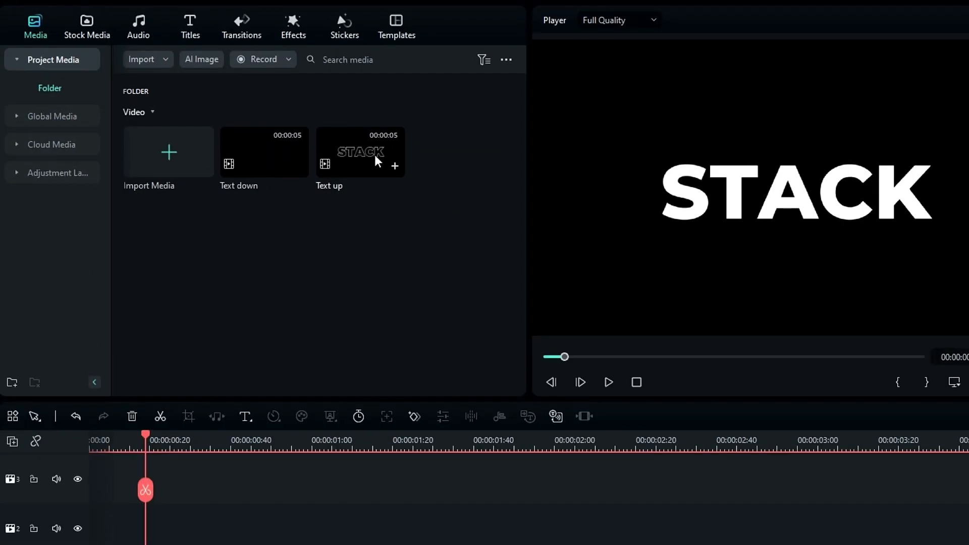
Drop the Text up clip at the start of track 1, raise it to Y 102, and show its Mask options.
left_click_drag(350, 173, 104, 544)
left_click_drag(75, 426, 77, 427)
left_click(305, 346)
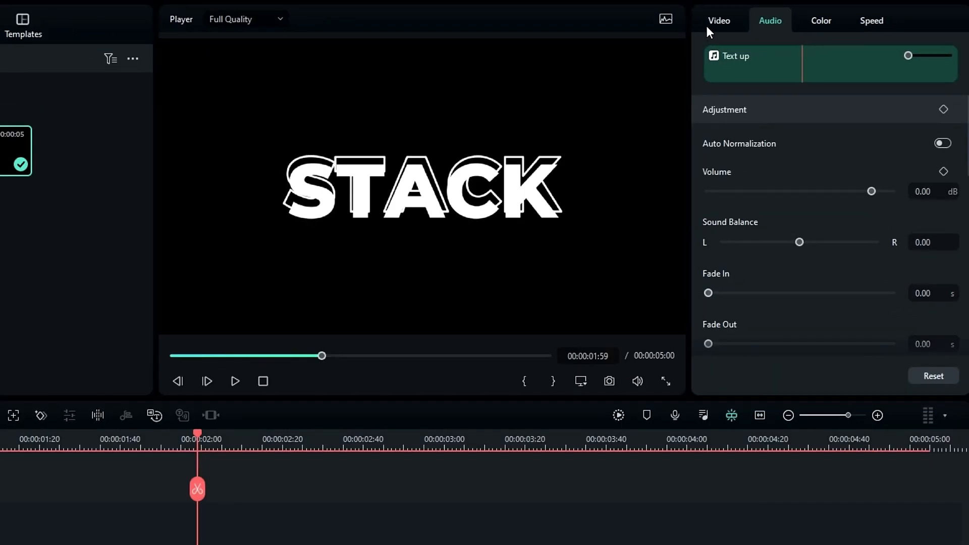
left_click(808, 16)
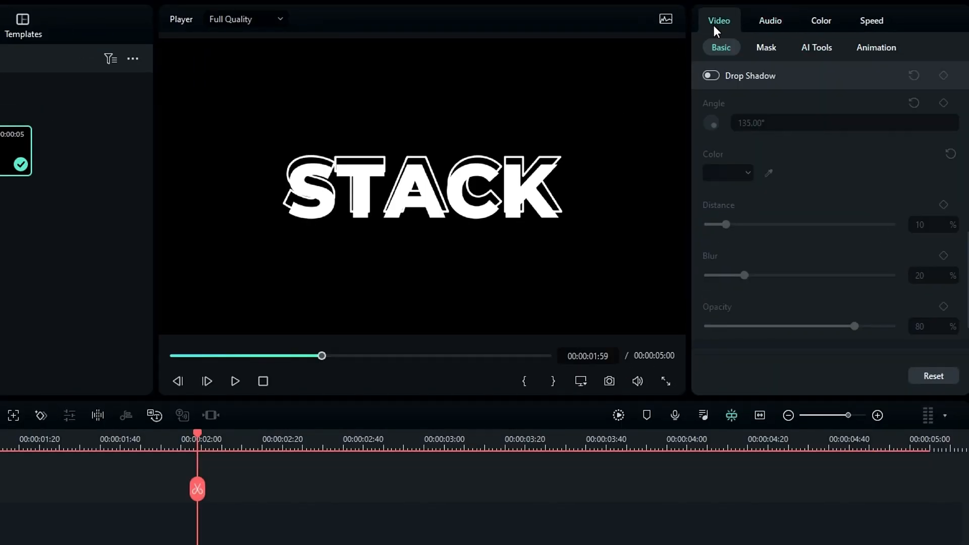
scroll(777, 164, "up", 10)
left_click_drag(890, 203, 942, 202)
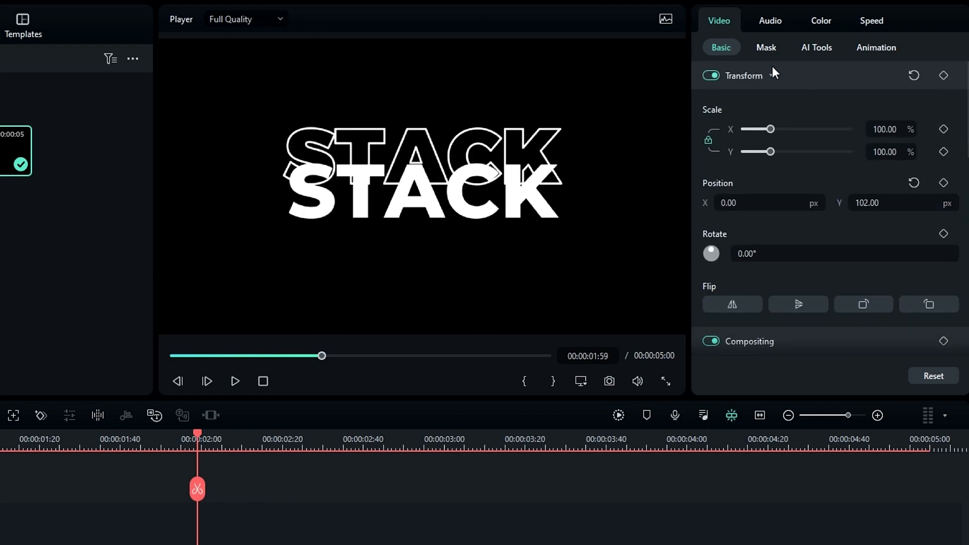
left_click(767, 49)
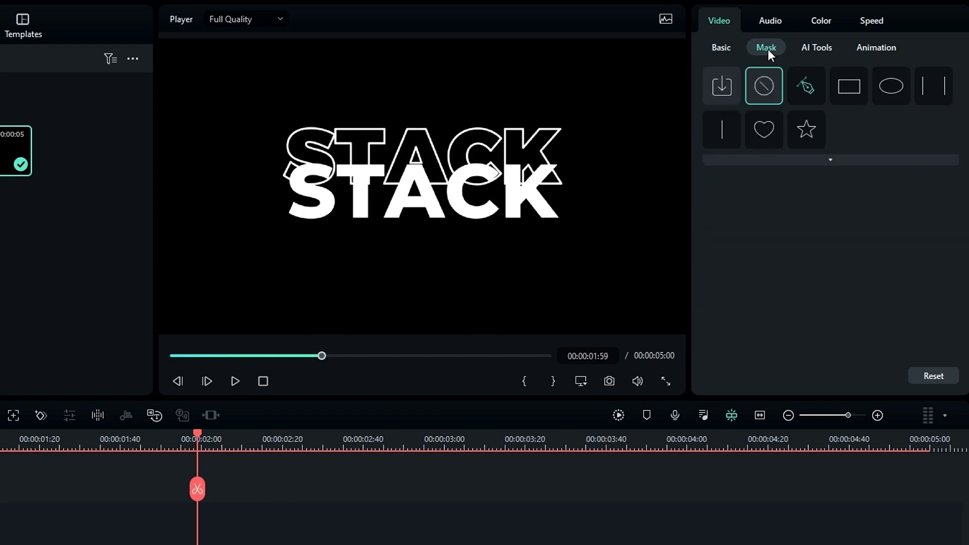
Apply a Rectangle mask to the outlined copy at 100% width and 14% height.
left_click(840, 91)
scroll(775, 269, "down", 2)
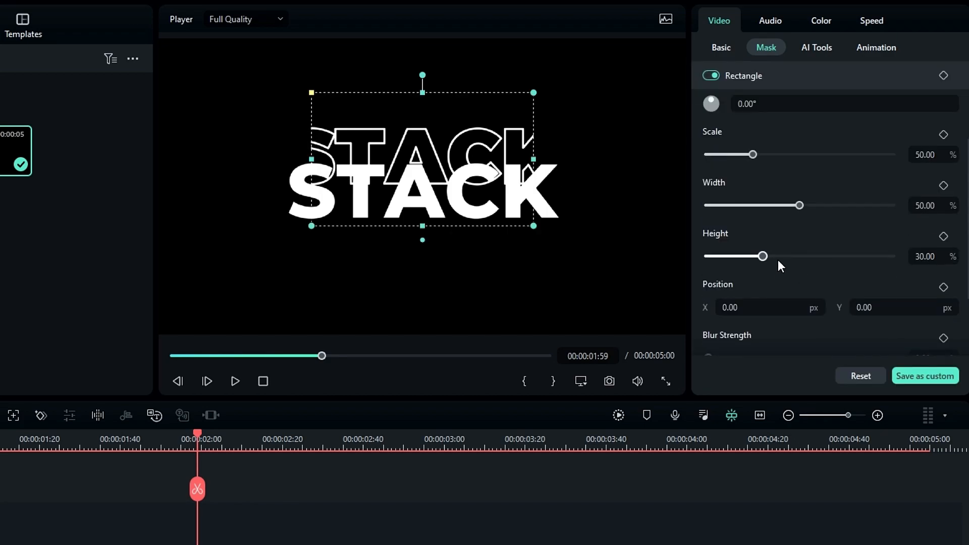
left_click_drag(799, 205, 929, 208)
left_click_drag(763, 257, 765, 257)
left_click(928, 256)
type("14")
key("Return")
Move the mask to Y 114 and paste a duplicate of the masked clip onto the track above.
mouse_move(864, 308)
left_mouse_down()
mouse_move(908, 307)
mouse_move(848, 312)
left_mouse_up()
scroll(858, 298, "down", 2)
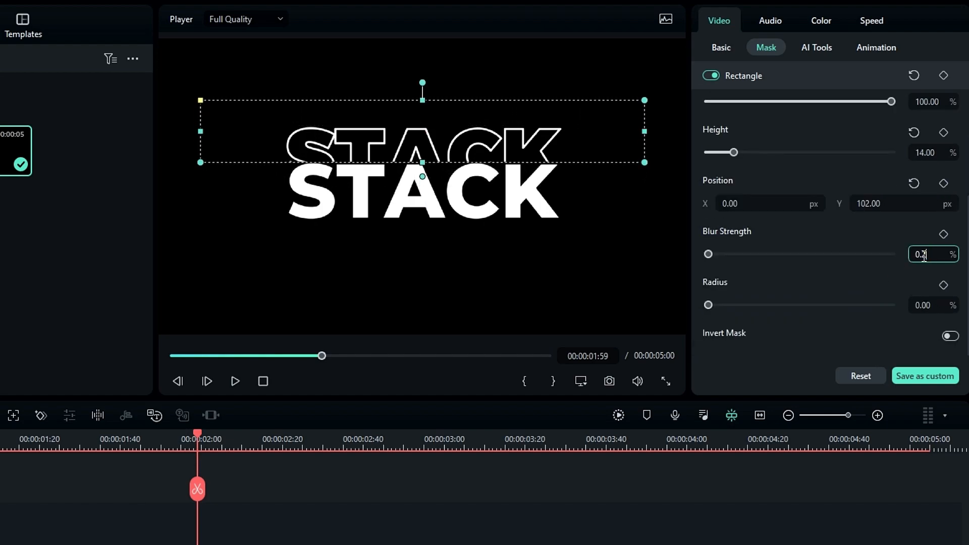
scroll(843, 252, "up", 2)
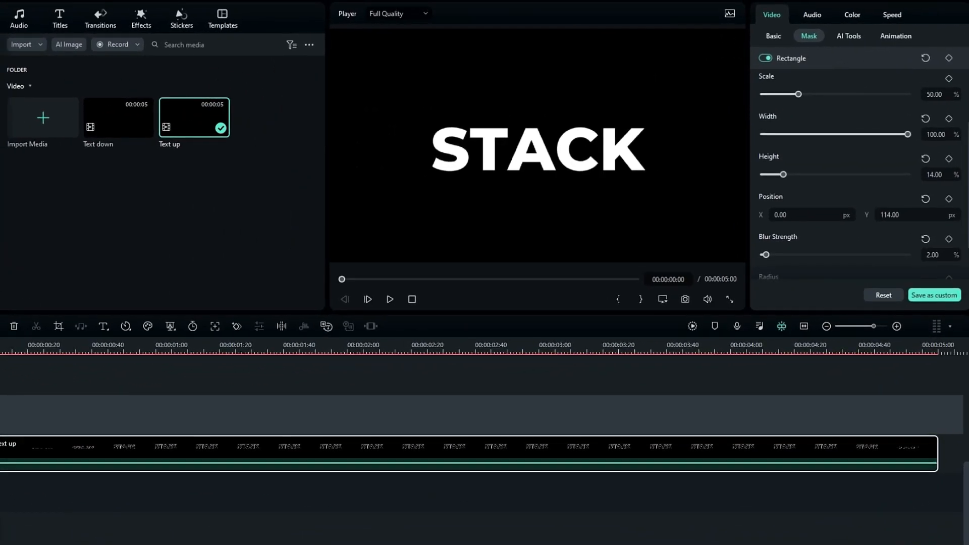
key("ctrl+v")
Set the duplicate outlined copy's mask vertical position to 139.
left_click_drag(151, 348, 252, 351)
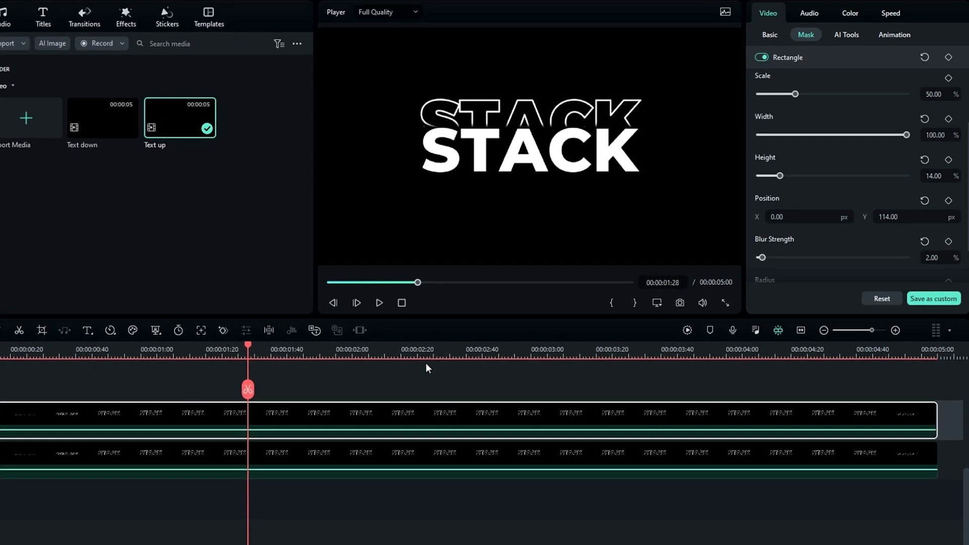
left_click(769, 33)
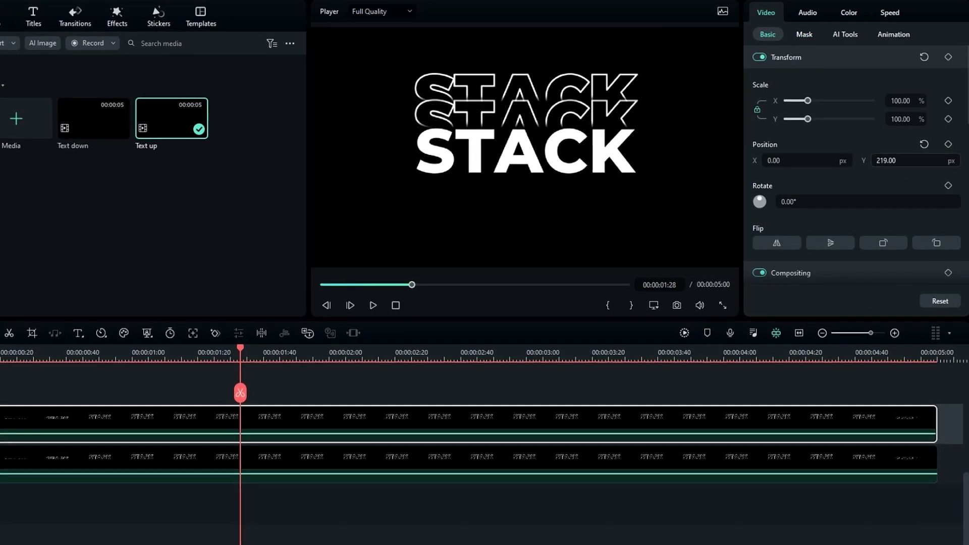
left_click(805, 34)
double_click(899, 218)
type("139")
key("Return")
scroll(892, 205, "up", 2)
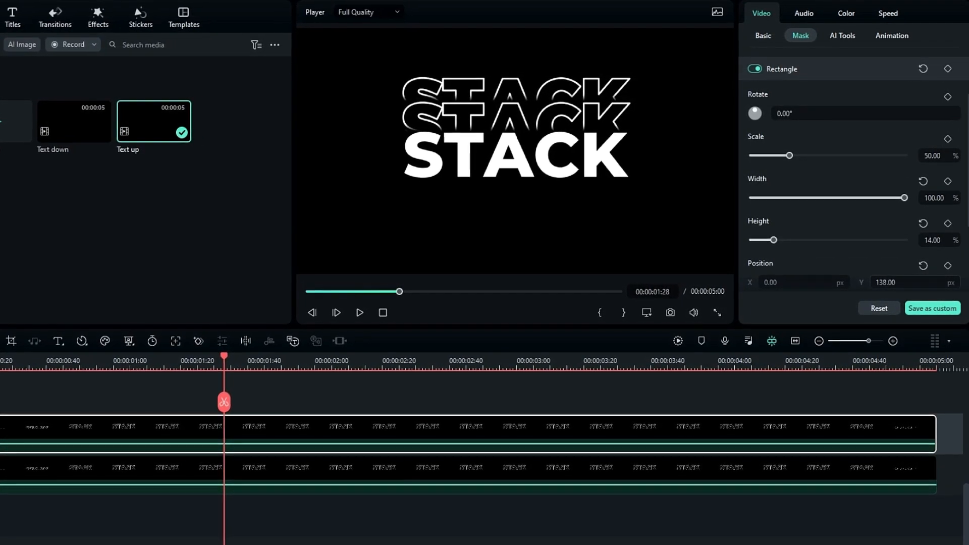
Paste a third outlined copy higher in the frame with its mask adjusted, and place Text down on the top track.
left_click(1, 396)
key("ctrl+v")
left_click(217, 372)
left_click(764, 38)
left_click_drag(890, 167, 936, 167)
left_click(797, 37)
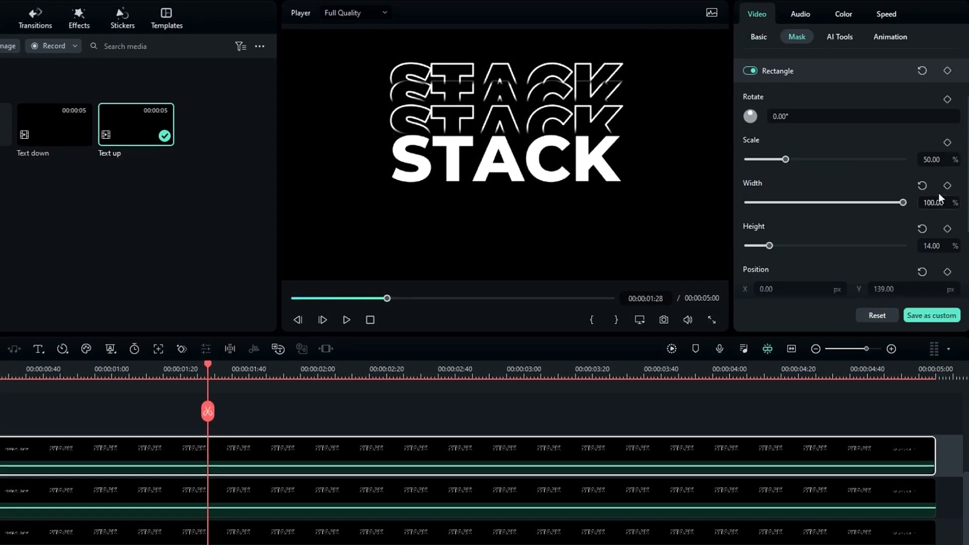
scroll(954, 204, "down", 1)
left_click_drag(902, 230, 919, 230)
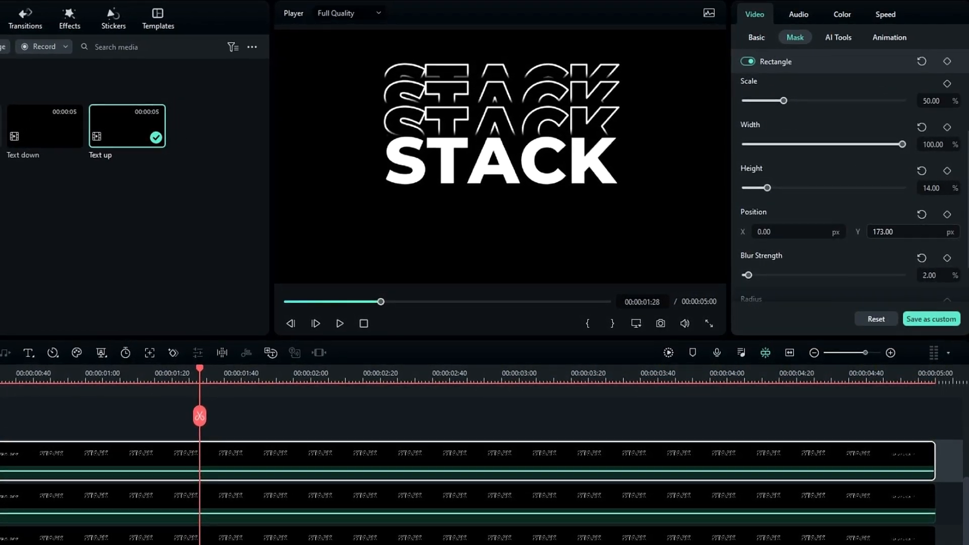
left_click_drag(196, 371, 200, 404)
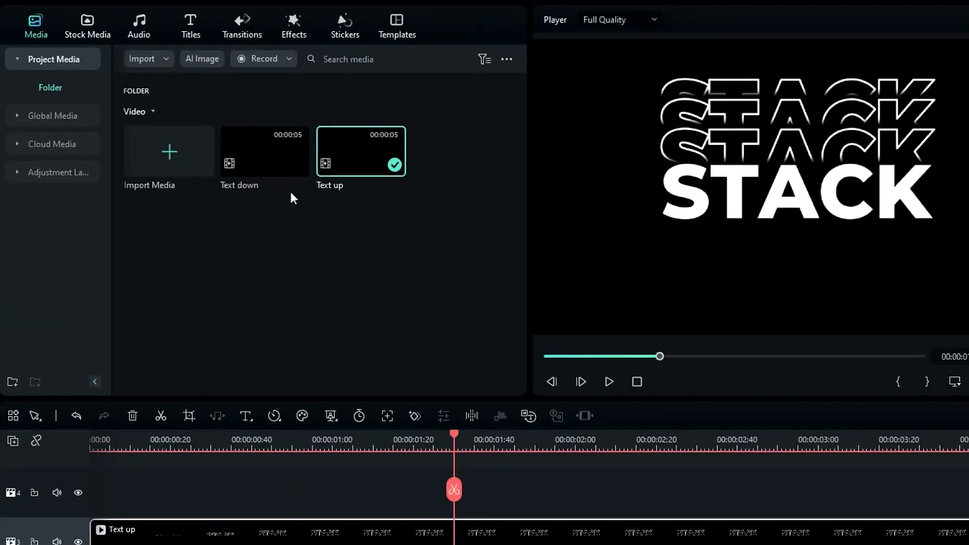
left_click_drag(265, 154, 93, 494)
Move Text down below the white title and give it a Rectangle mask with 2% blur.
left_click(490, 492)
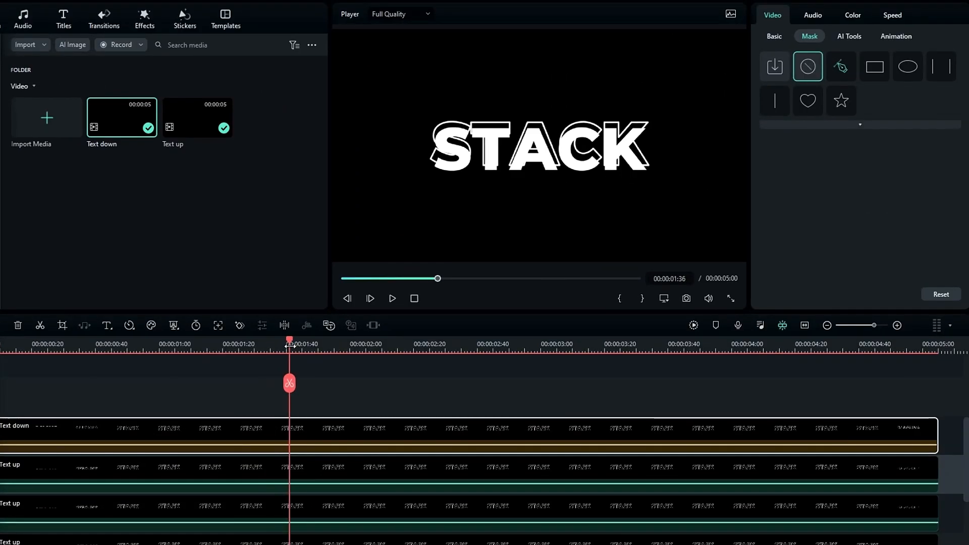
left_click(774, 36)
left_click_drag(879, 158, 877, 187)
left_click(806, 34)
left_click(872, 65)
scroll(865, 137, "down", 3)
scroll(902, 206, "down", 3)
left_click(931, 225)
type("2")
key("Return")
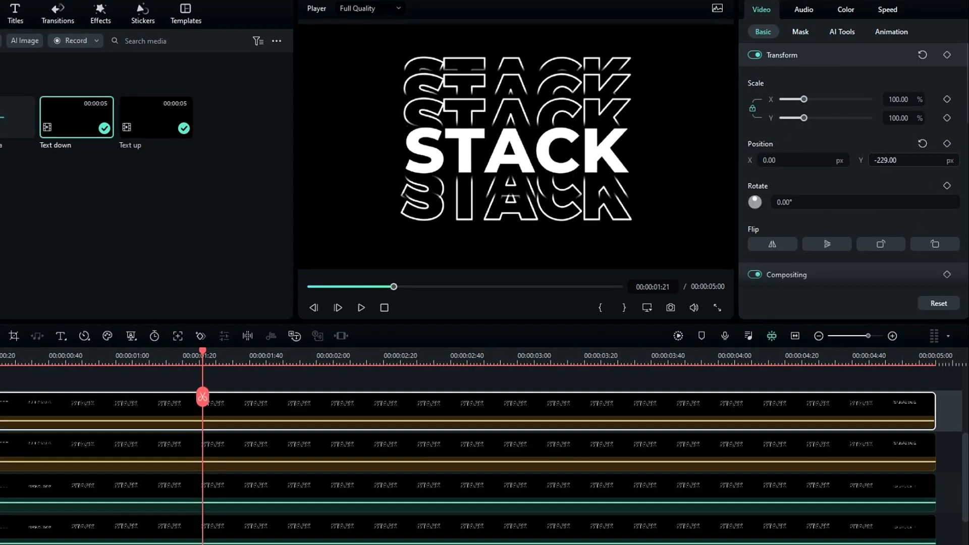
Offset the lowest copy's position and shift its mask down to -151.
left_click_drag(886, 160, 881, 160)
left_click(801, 33)
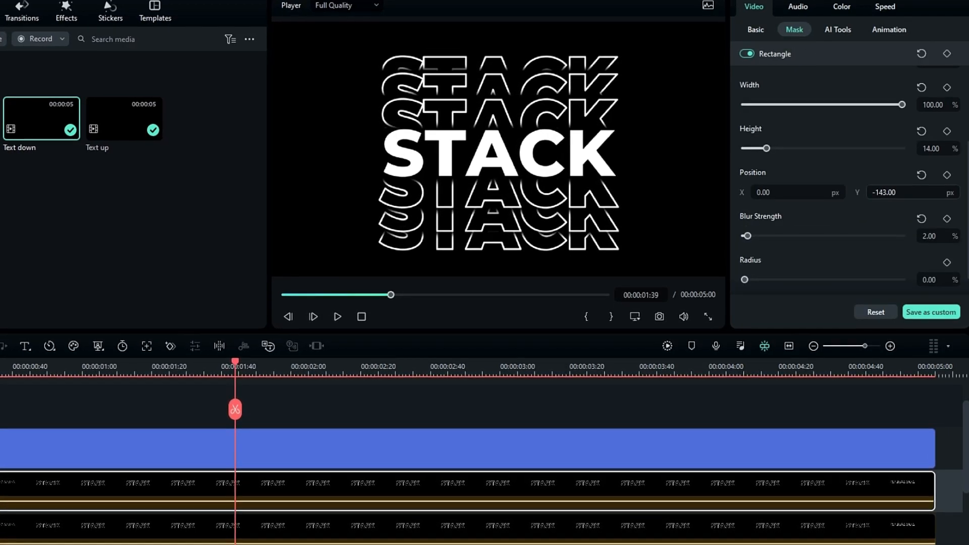
left_click_drag(884, 193, 880, 192)
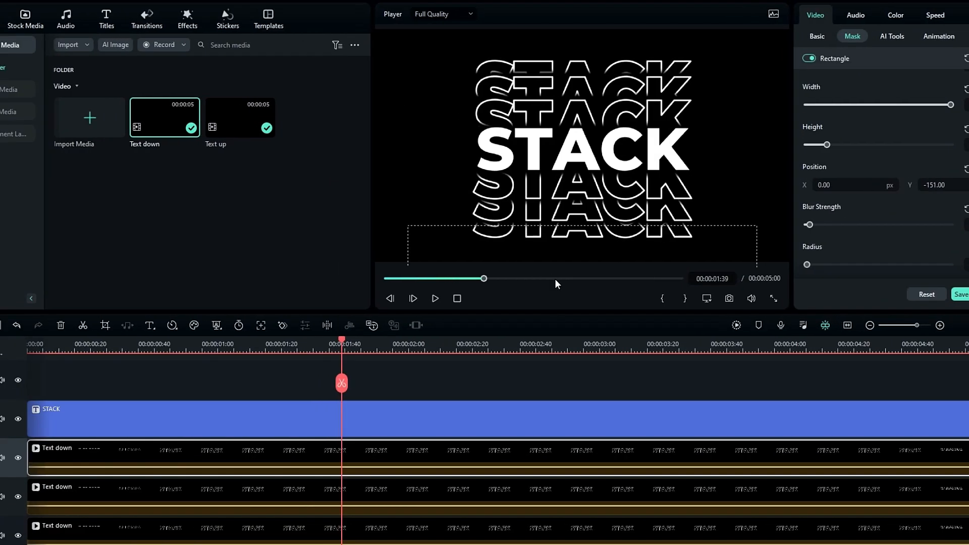
Scrub back to preview the stacking animation, then select all timeline clips.
left_click(449, 383)
scroll(450, 383, "down", 1)
left_click_drag(345, 343, 722, 349)
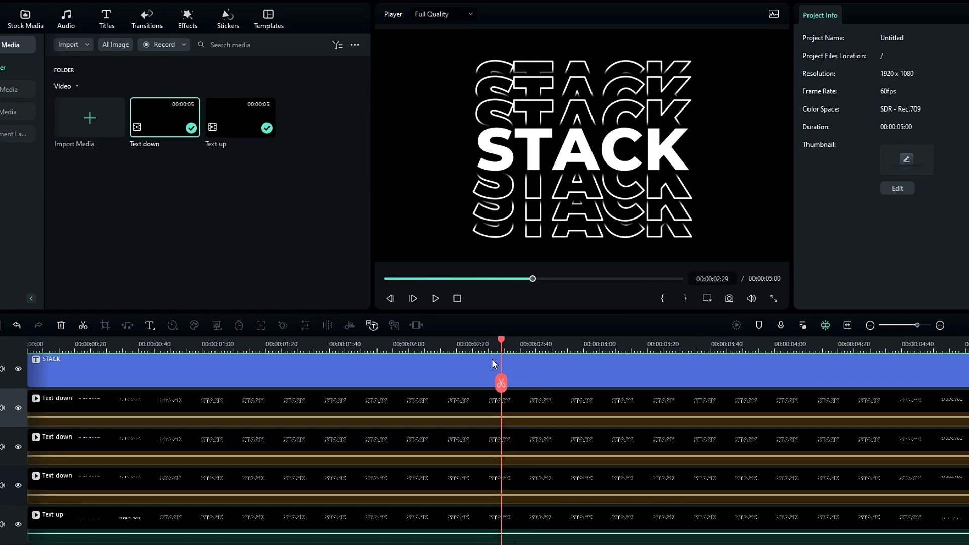
left_click_drag(492, 358, 788, 388)
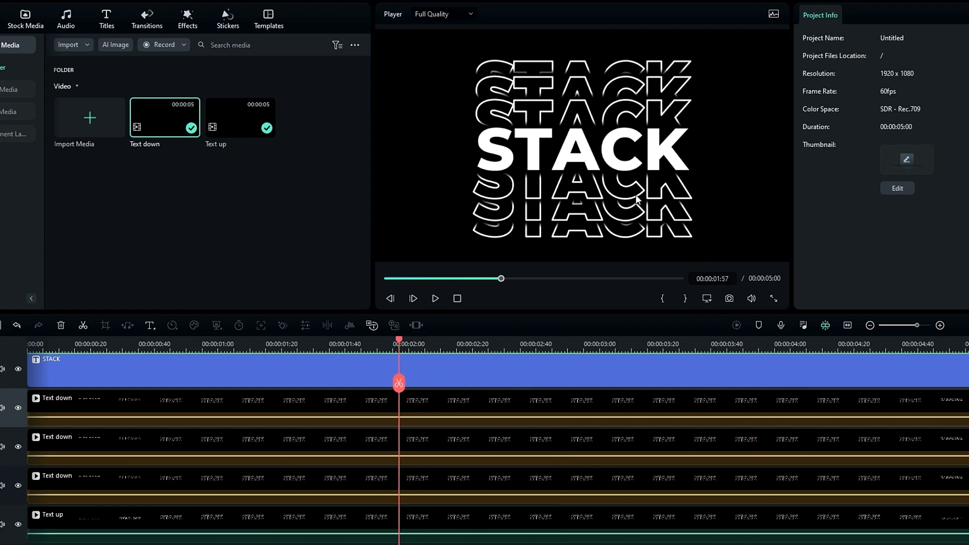
scroll(581, 385, "up", 3)
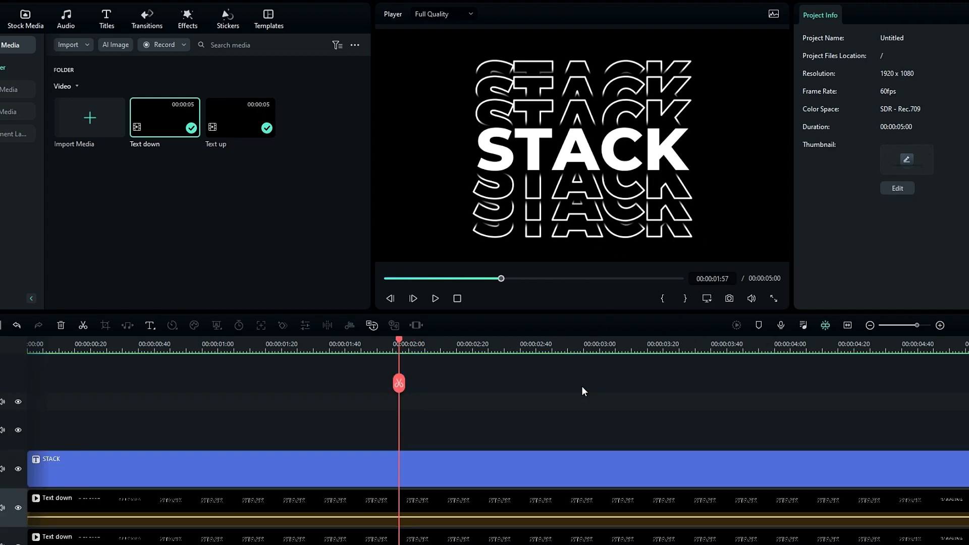
key("ctrl+a")
scroll(273, 431, "down", 7)
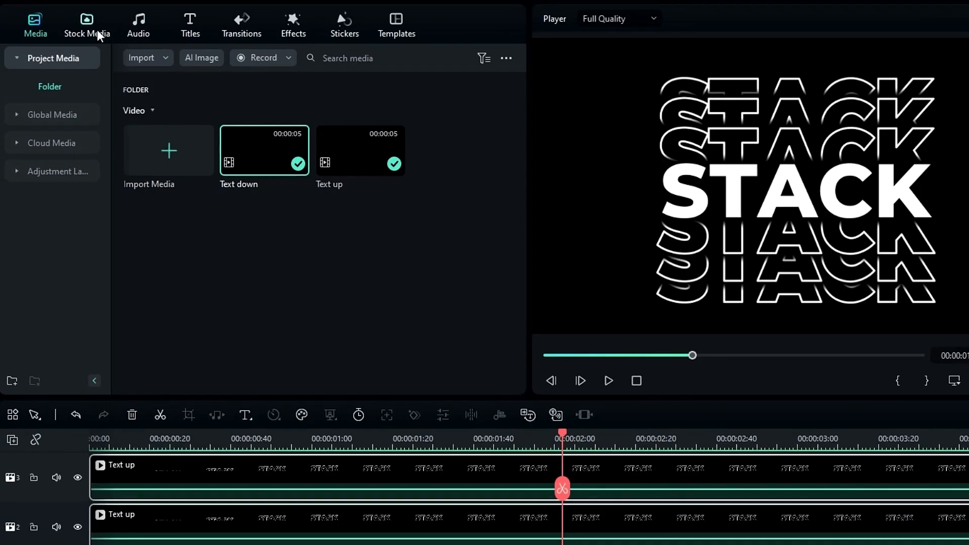
Place Sample Color Gradient 07 from downloaded stock media on the lowest video track.
left_click(27, 21)
left_click(3, 45)
left_click(96, 122)
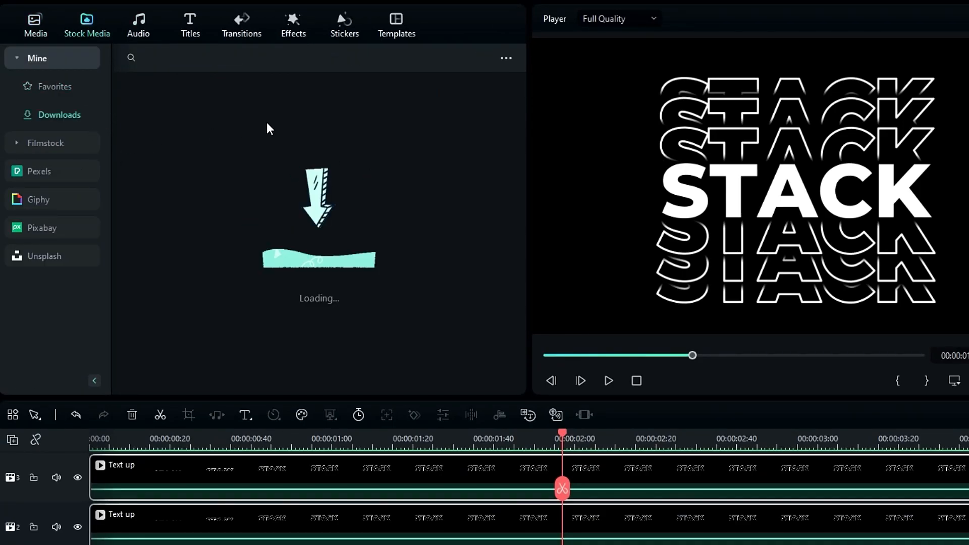
left_click_drag(151, 204, 256, 544)
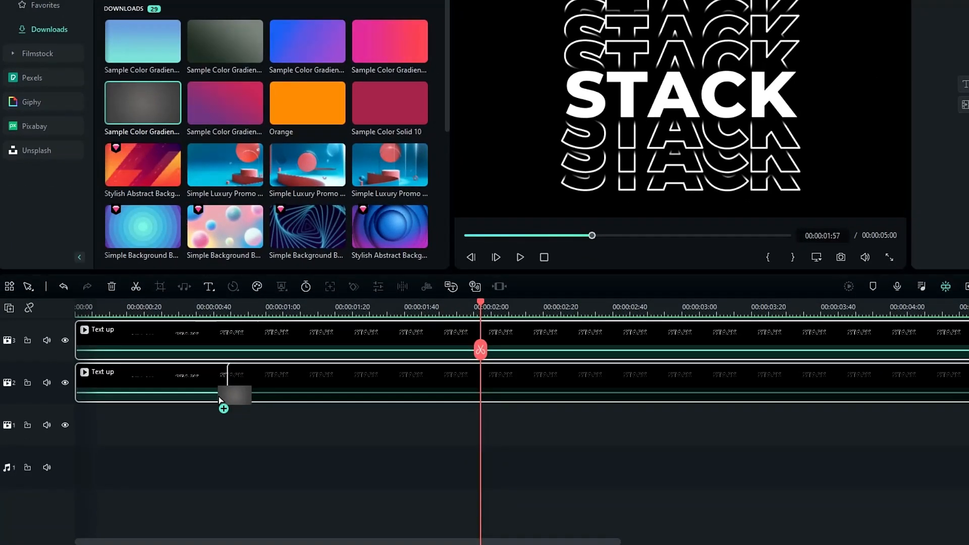
left_click_drag(221, 401, 75, 426)
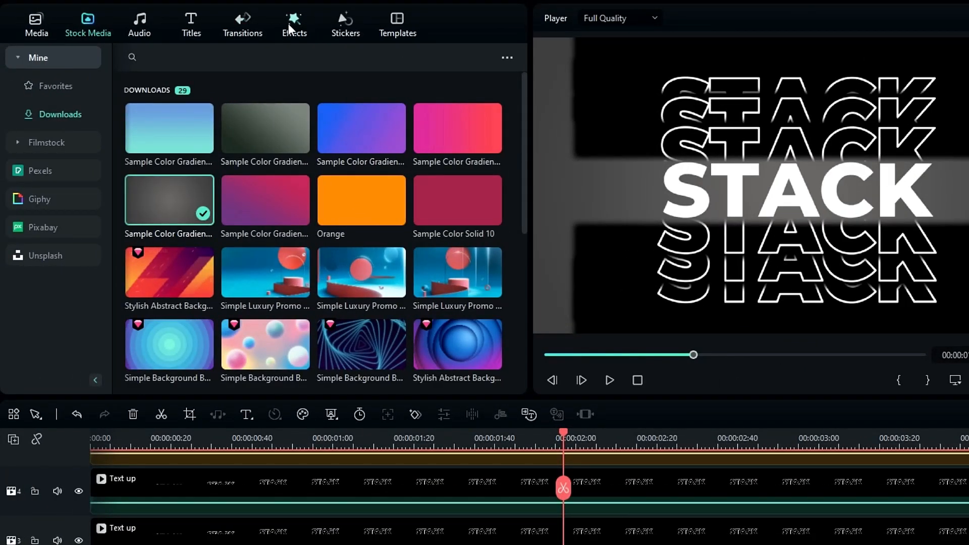
Find Remove Black BG in the downloaded effects and drop it on each outlined STACK clip.
left_click(291, 28)
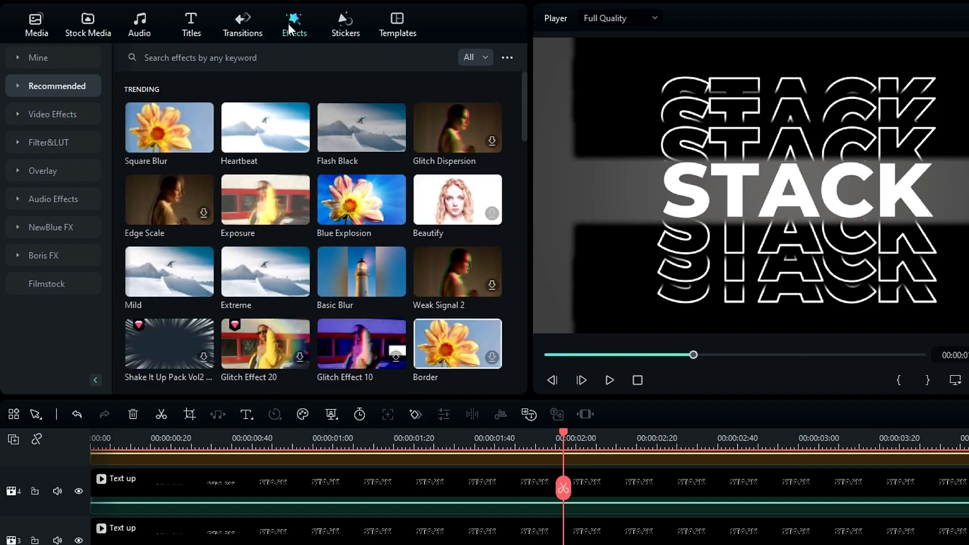
left_click(55, 57)
left_click(60, 114)
left_click(164, 57)
type("remove")
key("Return")
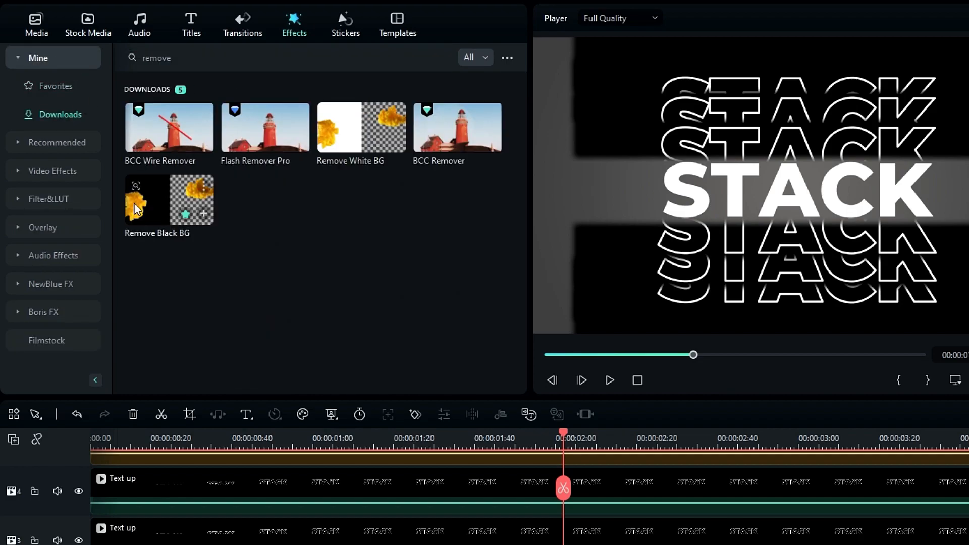
left_click_drag(151, 206, 303, 544)
left_click_drag(260, 415, 183, 352)
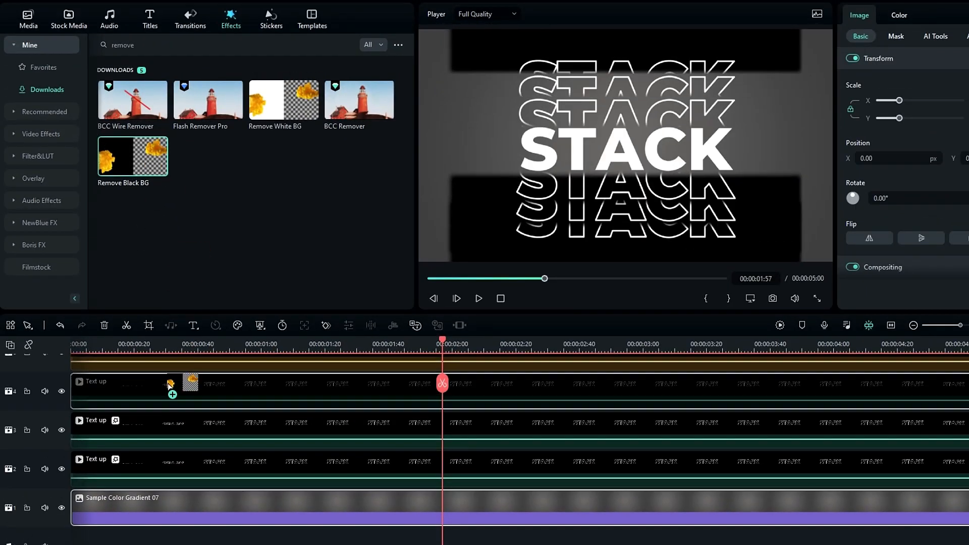
left_click_drag(169, 386, 169, 388)
scroll(169, 387, "up", 4)
left_click_drag(141, 159, 161, 429)
scroll(323, 427, "down", 3)
scroll(323, 427, "up", 1)
left_click_drag(449, 346, 457, 346)
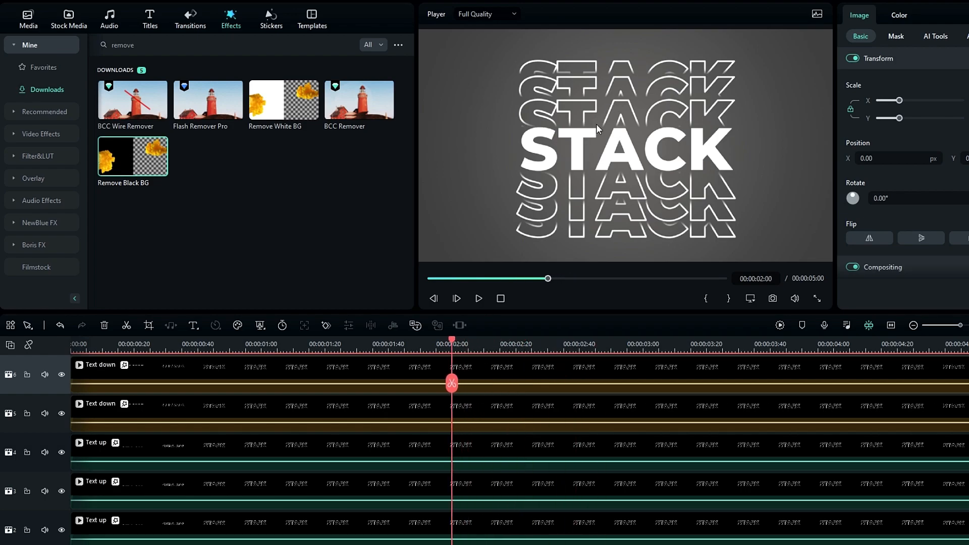
scroll(542, 392, "up", 3)
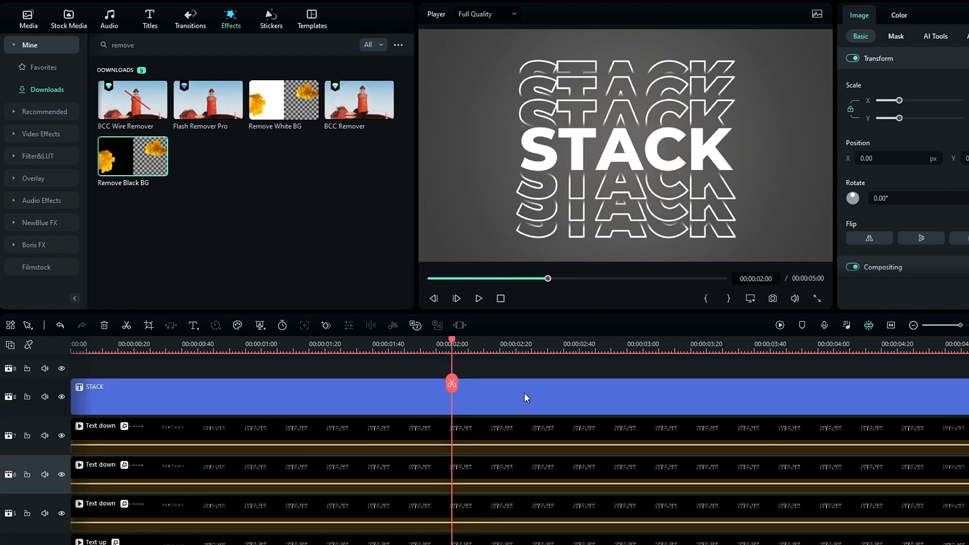
Turn on a drop shadow for the white STACK title with 50 opacity, blur 10 and no offset.
left_click(571, 391)
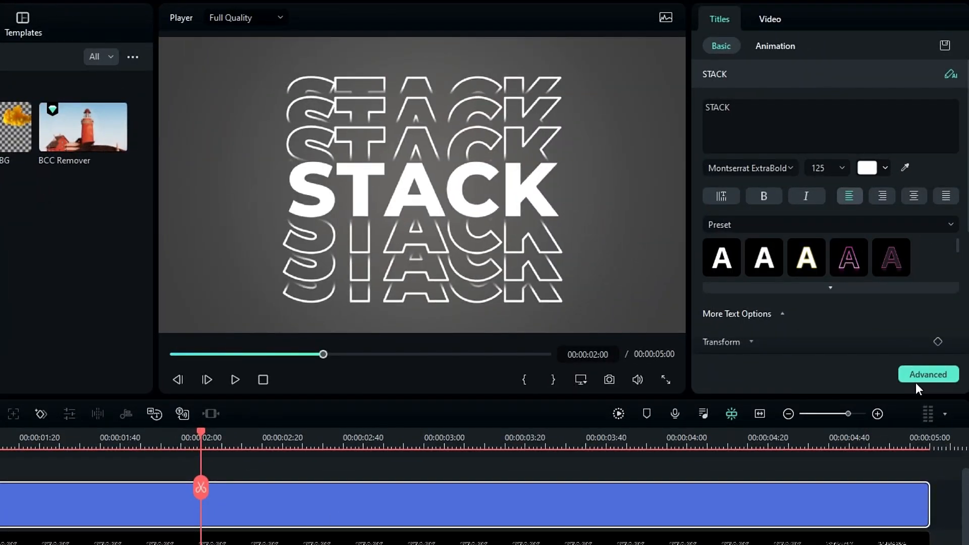
left_click(919, 375)
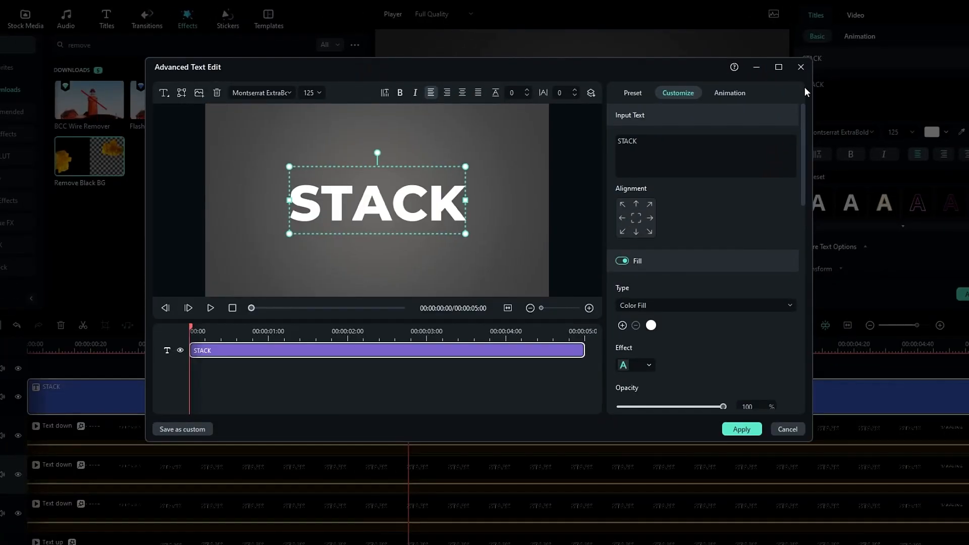
left_click(779, 66)
scroll(786, 354, "down", 4)
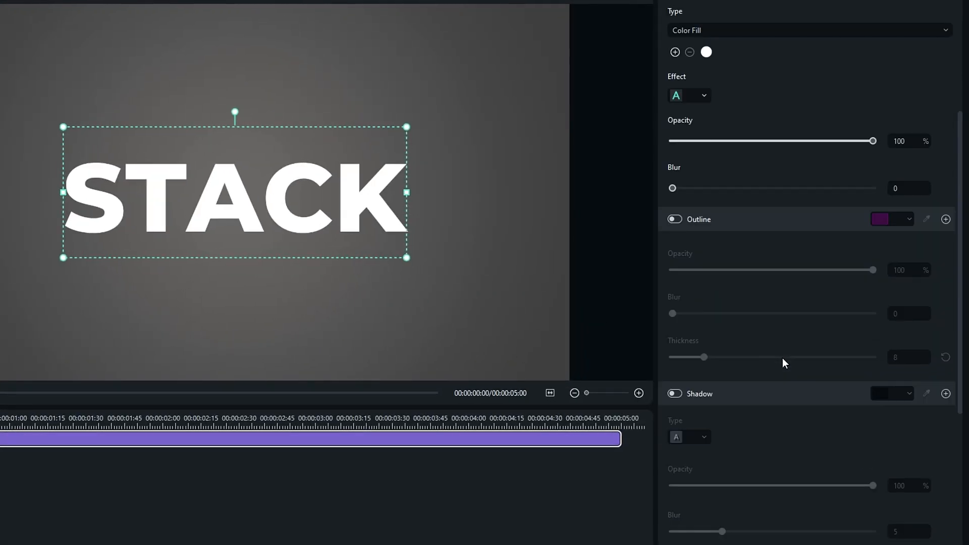
scroll(782, 359, "down", 3)
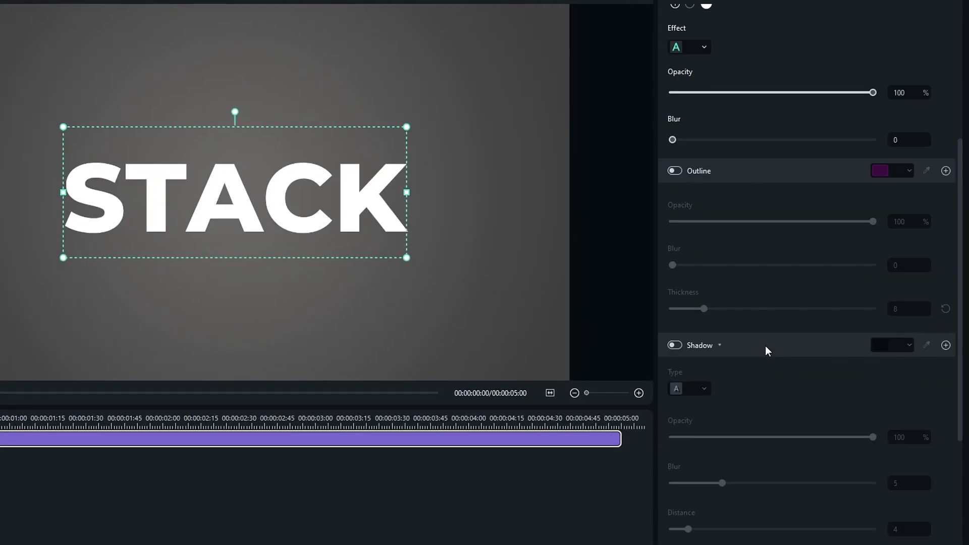
left_click(675, 248)
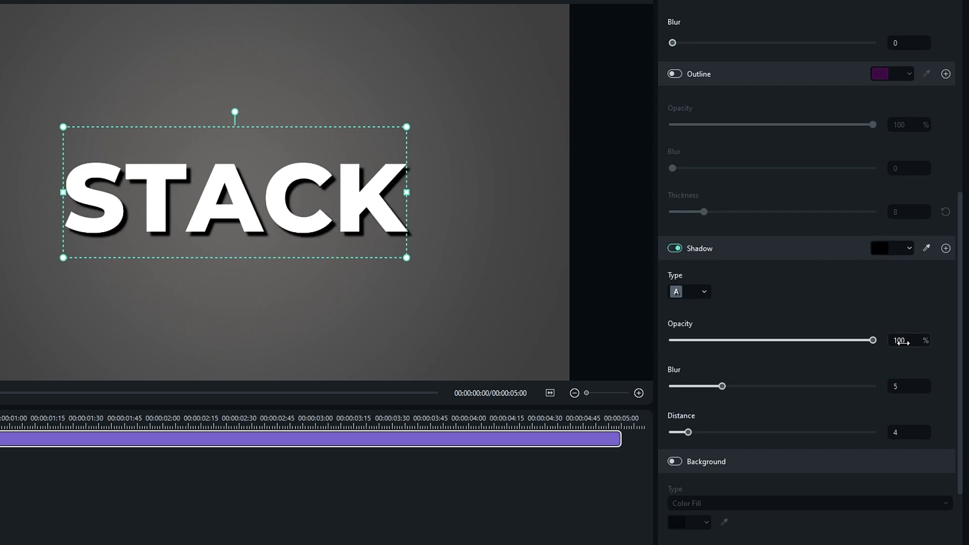
left_click(908, 379)
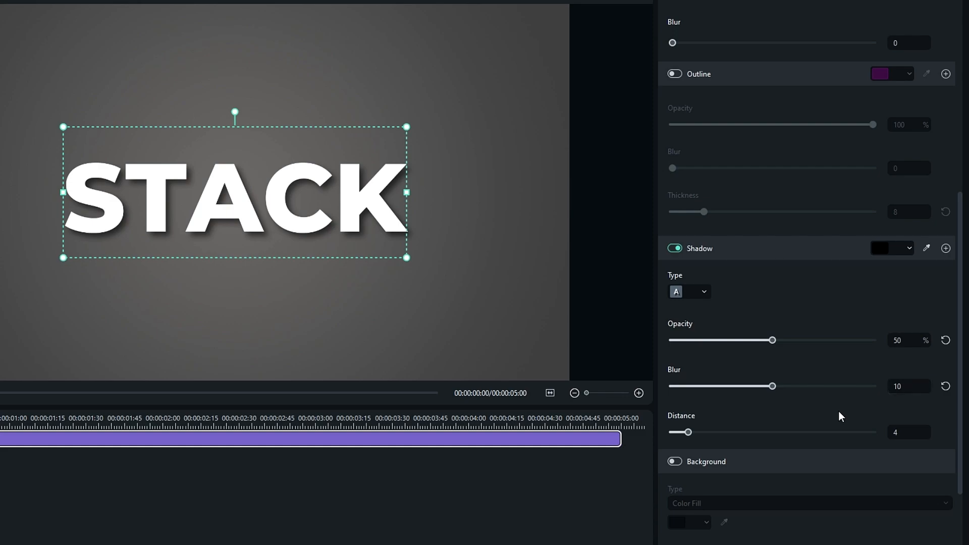
left_click_drag(688, 432, 656, 435)
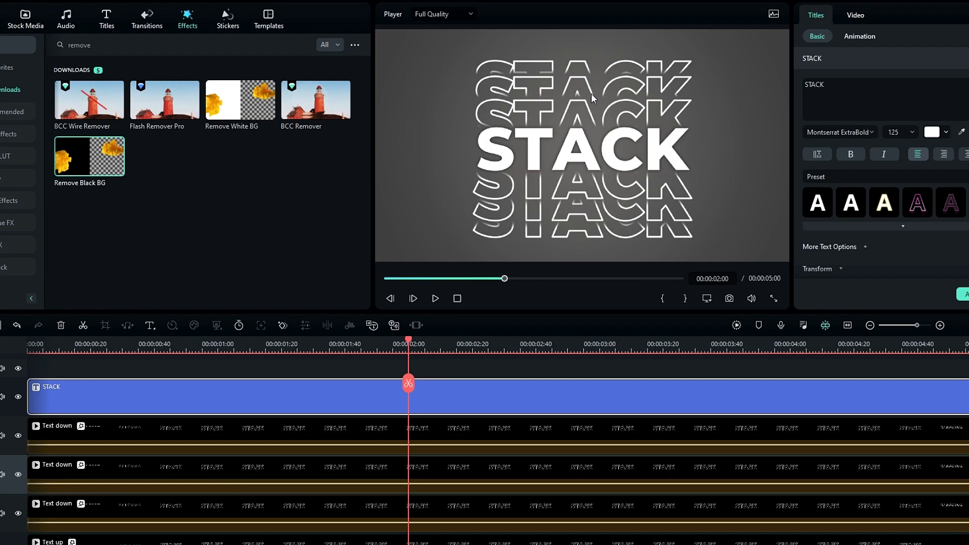
Enable a drop shadow on the first outlined STACK clip with 0° angle, black colour and blur 7.
left_click(504, 431)
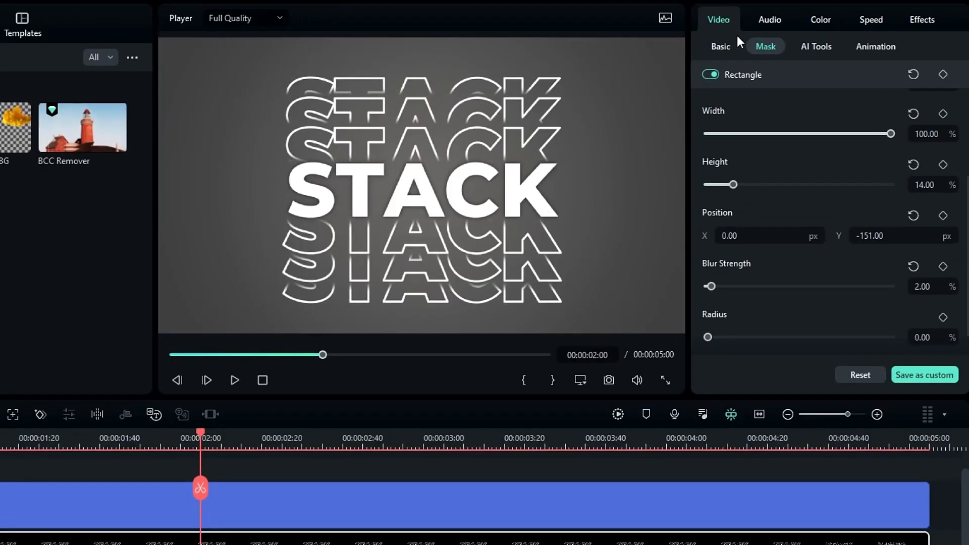
left_click(720, 47)
scroll(745, 155, "down", 10)
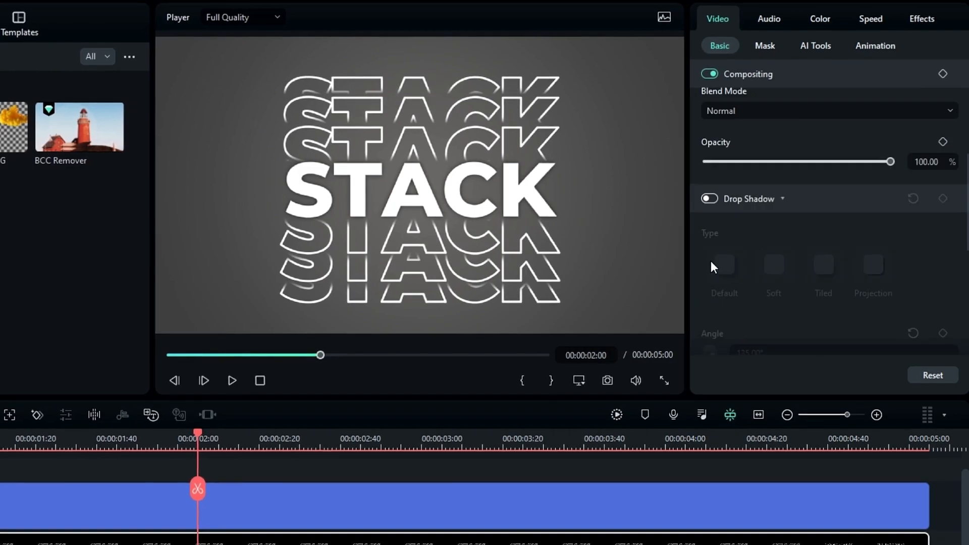
scroll(710, 152, "up", 2)
left_click(708, 125)
scroll(726, 182, "down", 2)
left_click(754, 206)
type("0")
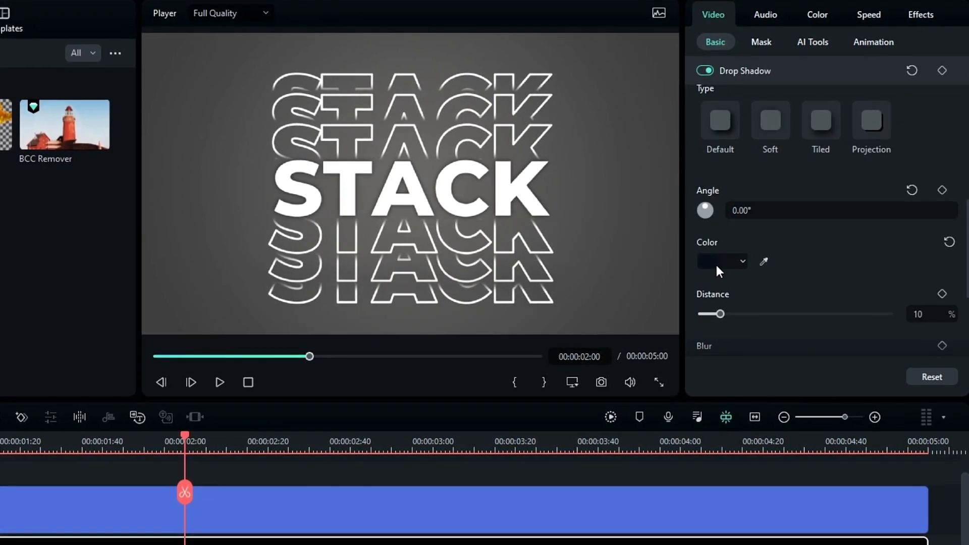
left_click(732, 261)
left_click(705, 357)
scroll(783, 259, "down", 2)
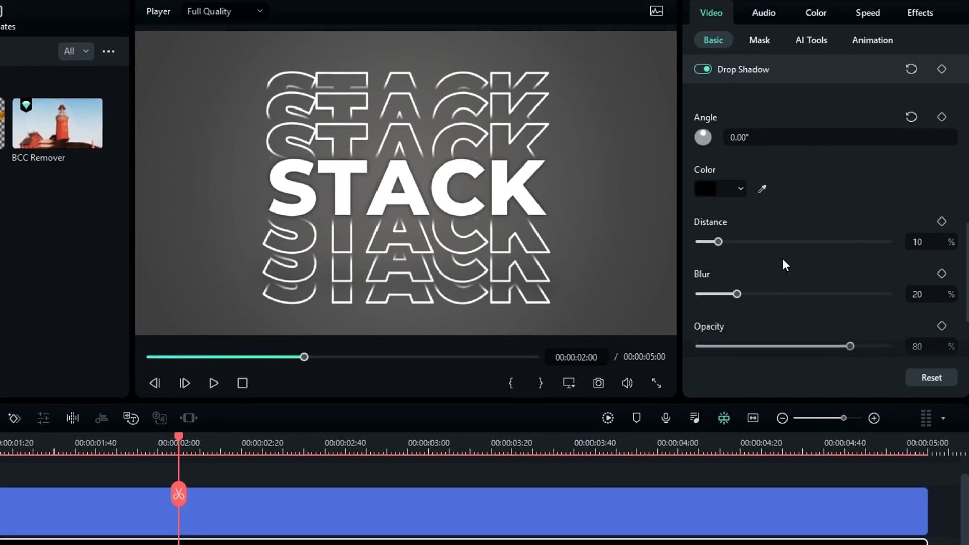
key("Return")
scroll(932, 295, "down", 2)
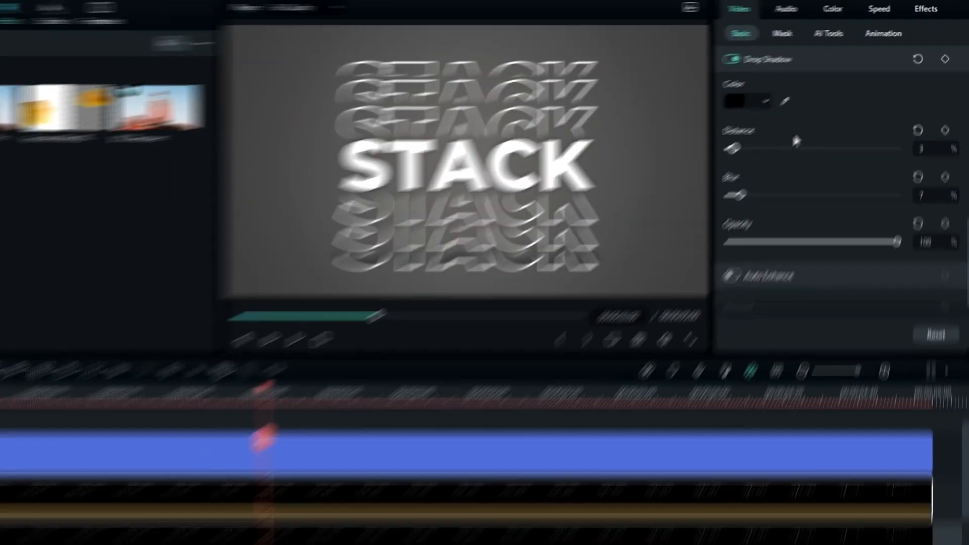
scroll(818, 111, "up", 1)
Change that shadow's angle to 180° and keep its colour black.
left_click(794, 110)
type("180")
key("Return")
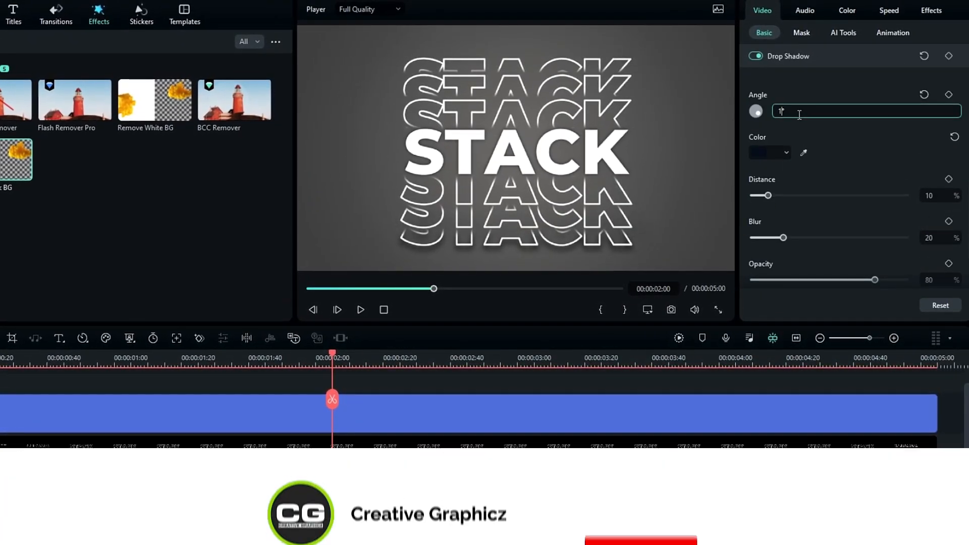
scroll(918, 285, "down", 2)
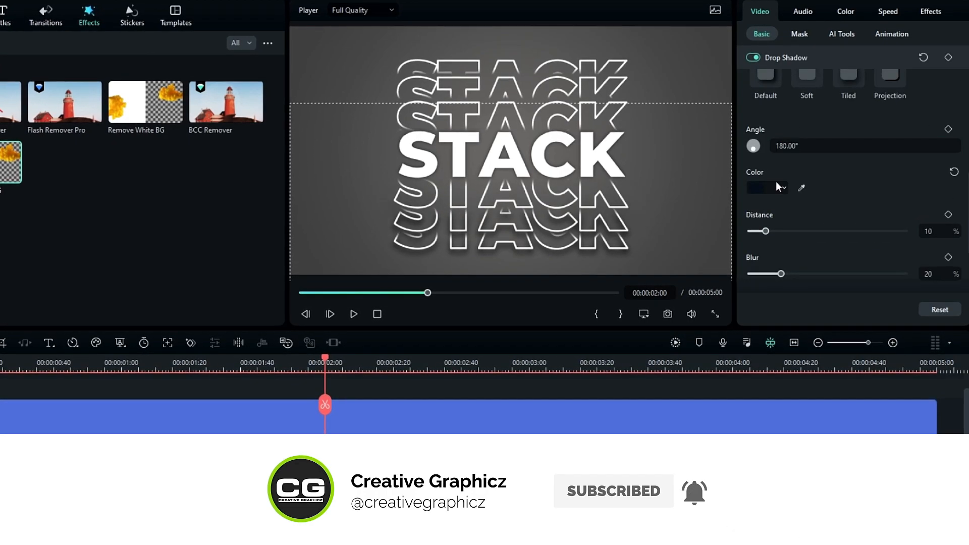
left_click(777, 187)
left_click(775, 253)
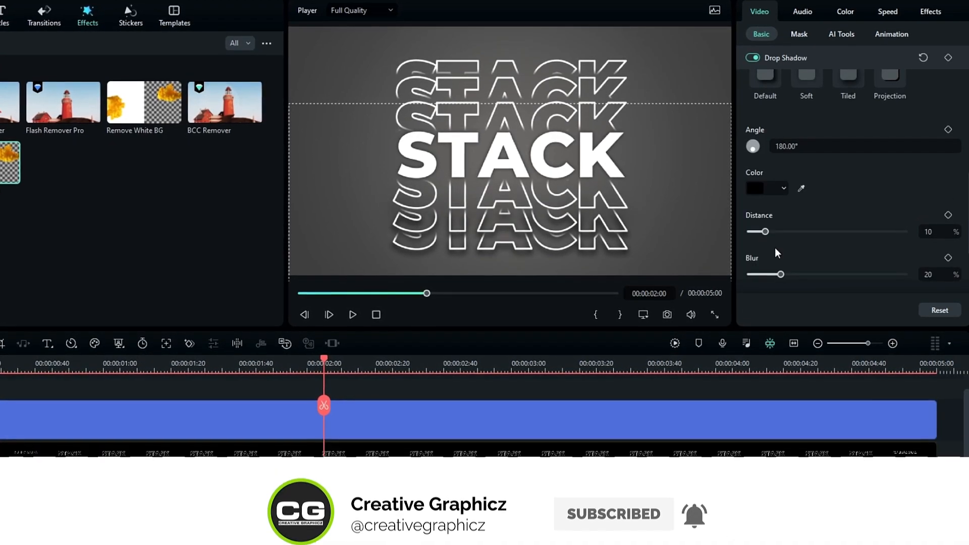
scroll(933, 268, "down", 2)
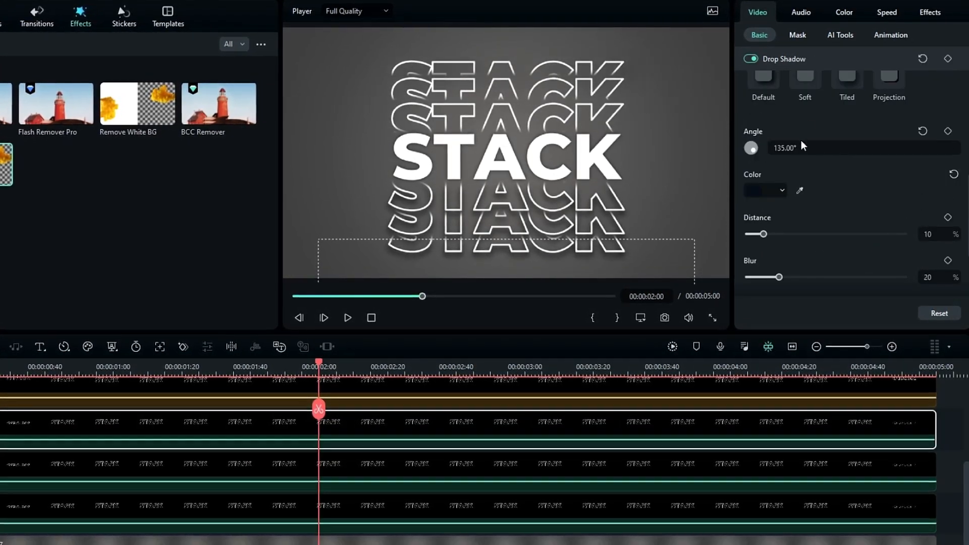
Turn on a black 0° drop shadow for the next outlined copy and adjust its distance.
left_click(801, 147)
type("0")
left_click(780, 190)
left_click(752, 271)
left_click(929, 235)
left_click(926, 277)
scroll(797, 253, "down", 3)
Give the next outlined STACK clip a black shadow: angle 0°, distance 3, blur 7, opacity 100.
left_click(679, 462)
left_click(749, 59)
scroll(787, 127, "up", 1)
left_click(779, 132)
left_click(800, 90)
type("0")
left_click(931, 176)
type("3")
left_click(932, 220)
type("7")
left_click(931, 265)
type("100")
Apply the same black shadow (0°, distance 3, blur 7, opacity 100) to the following outlined clip.
left_click(727, 510)
left_click(748, 60)
left_click(800, 91)
type("0")
left_click(779, 133)
left_click(933, 179)
type("3")
left_click(932, 223)
type("7")
left_click(931, 267)
type("100")
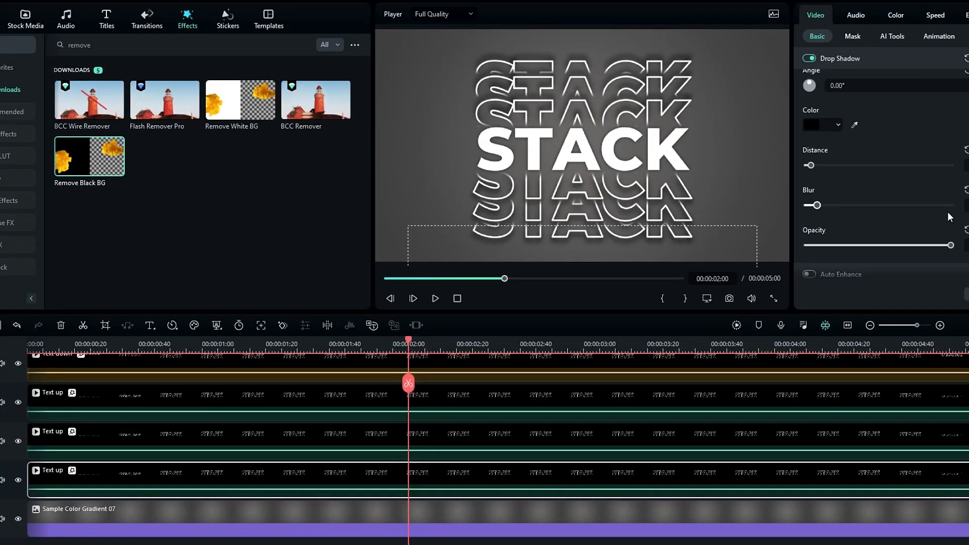
scroll(568, 329, "up", 2)
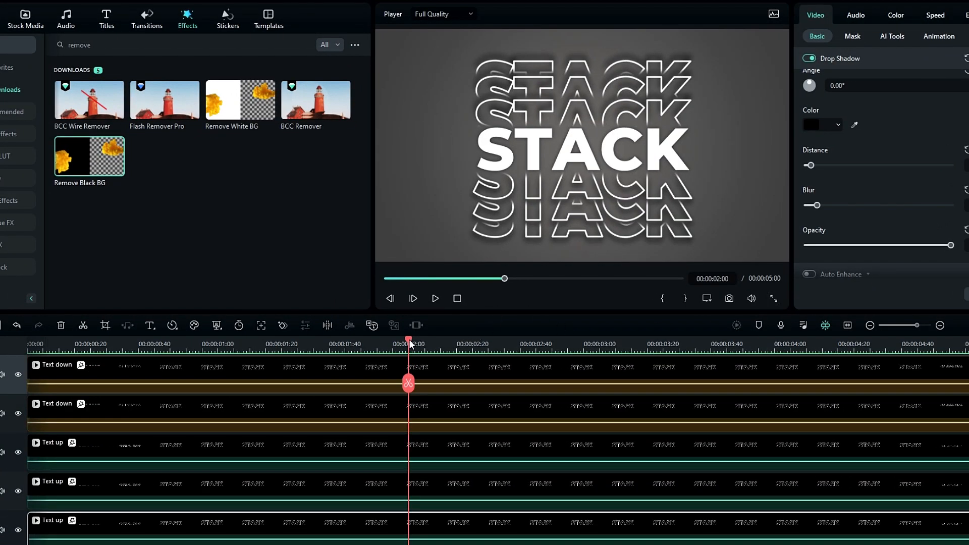
Preview the stacked text and move the track 6 Text down clip 10 frames later.
left_click_drag(410, 343, 110, 345)
left_click_drag(153, 369, 413, 370)
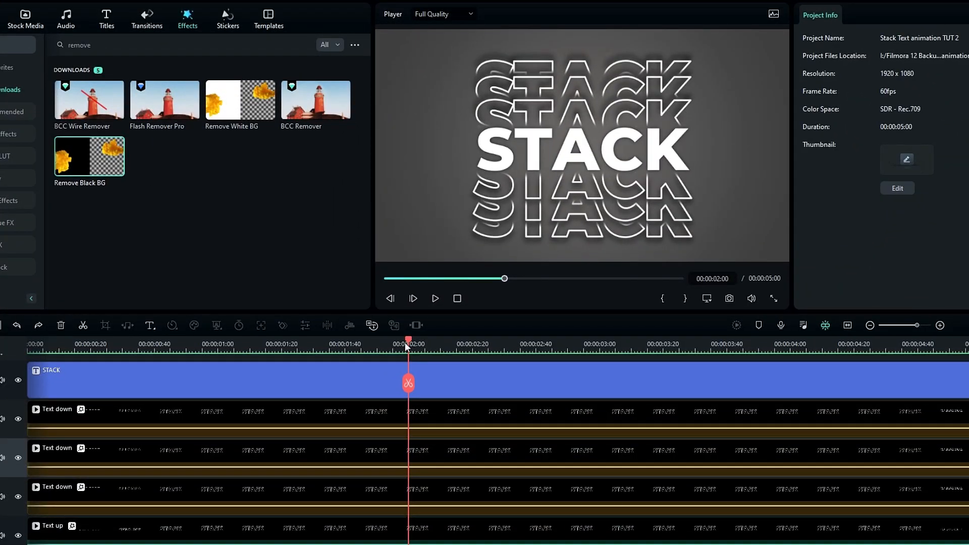
left_click_drag(406, 346, 136, 364)
scroll(155, 405, "down", 2)
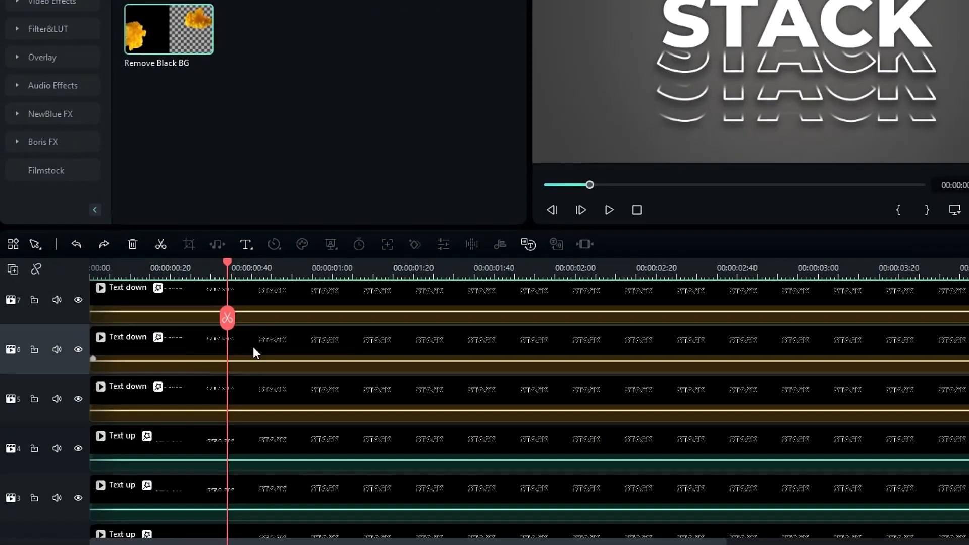
scroll(210, 370, "down", 2)
left_click(108, 282)
left_click_drag(113, 275, 91, 303)
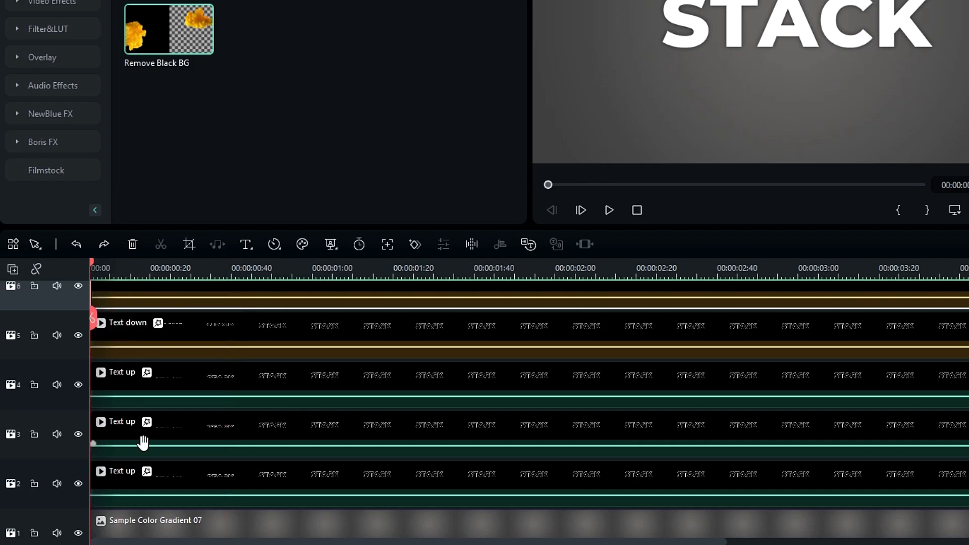
key("space")
Delay the track 3 clip by 10 frames and the track 4 and 7 clips by 20, then render the preview.
left_click(138, 429)
left_click_drag(138, 429, 178, 429)
left_click_drag(185, 385, 216, 372)
scroll(216, 378, "up", 1)
left_click_drag(199, 339, 296, 367)
scroll(227, 350, "up", 1)
scroll(291, 365, "down", 2)
scroll(288, 364, "up", 1)
scroll(288, 364, "down", 5)
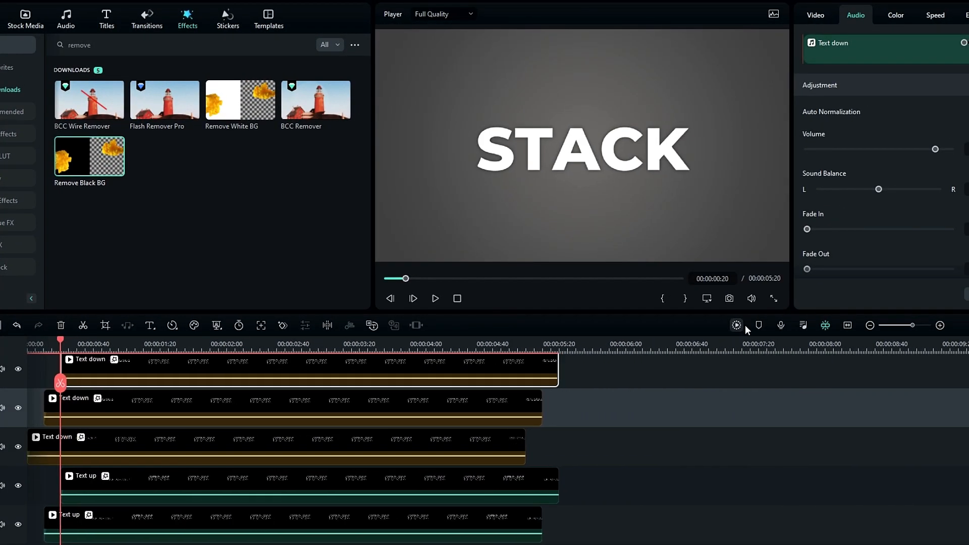
left_click(742, 326)
left_click_drag(39, 352, 224, 339)
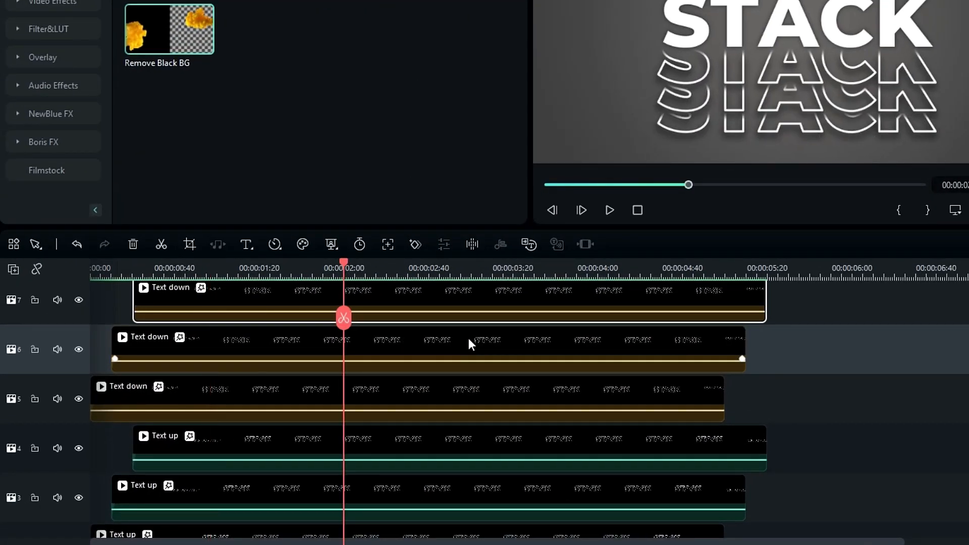
Split every clip at 2 seconds and delete everything after the cut.
key("ctrl+a")
scroll(506, 335, "up", 3)
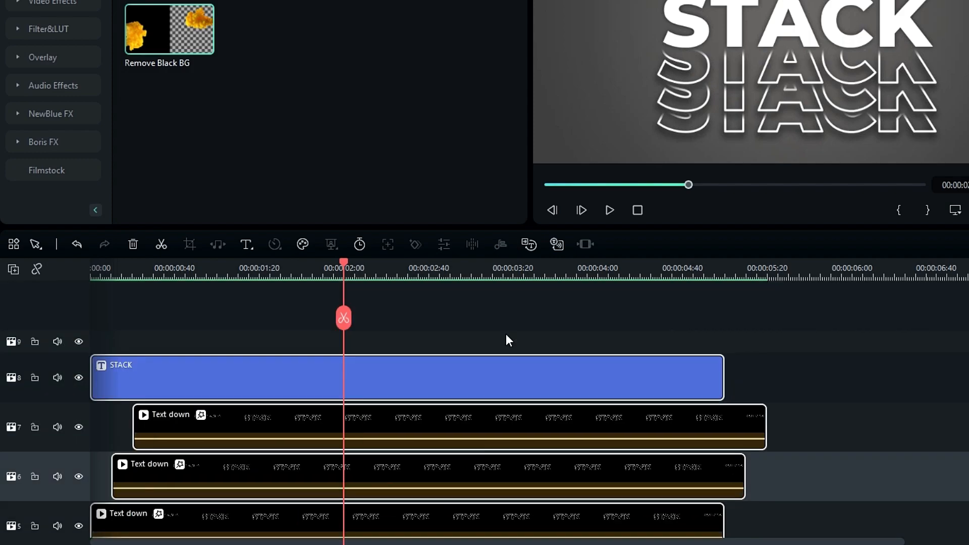
scroll(398, 359, "down", 5)
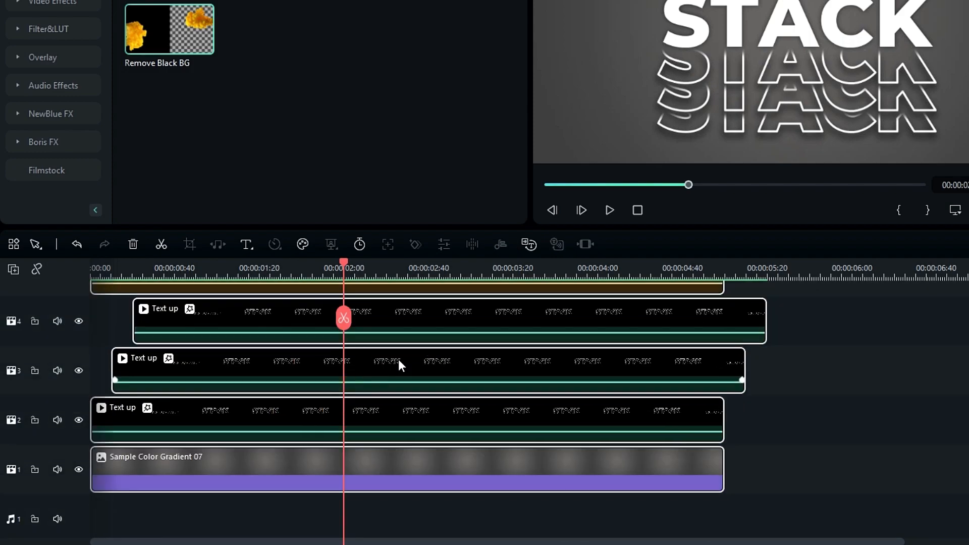
left_click(344, 317)
key("Delete")
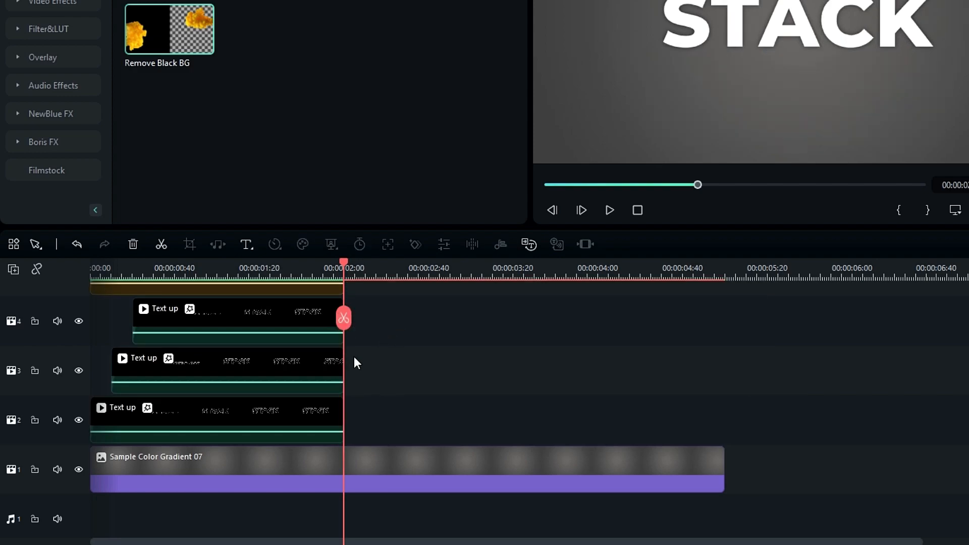
Copy the outlined STACK clips and paste them starting at 2:00.
scroll(354, 361, "up", 4)
left_click_drag(422, 386, 298, 439)
key("ctrl+c")
key("ctrl+v")
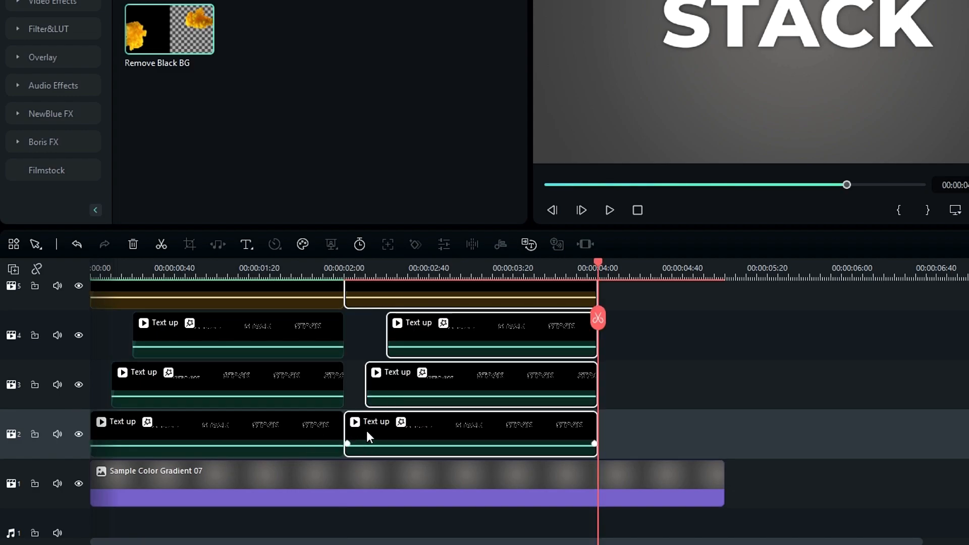
scroll(580, 390, "up", 3)
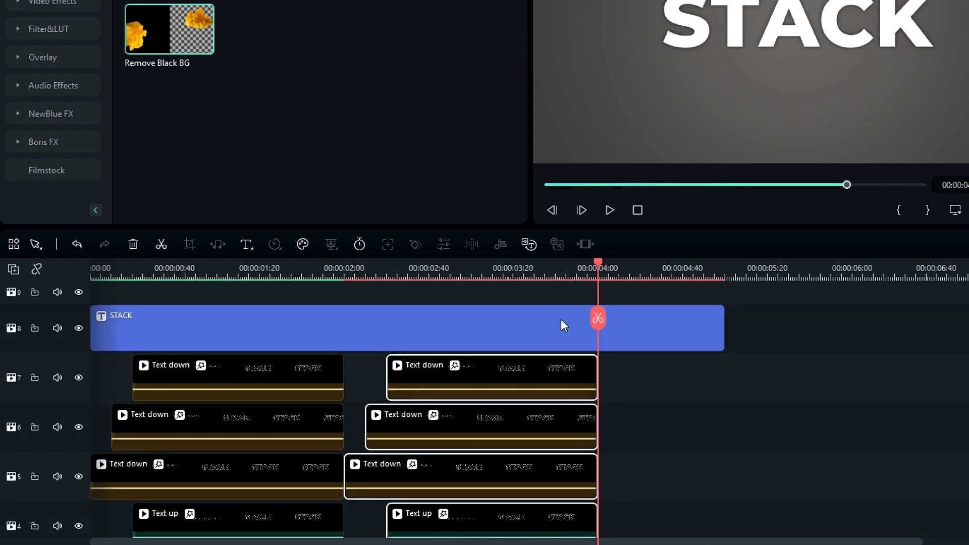
Reverse the pasted copies on tracks 7, 6 and 5.
left_click(499, 373)
left_click(274, 245)
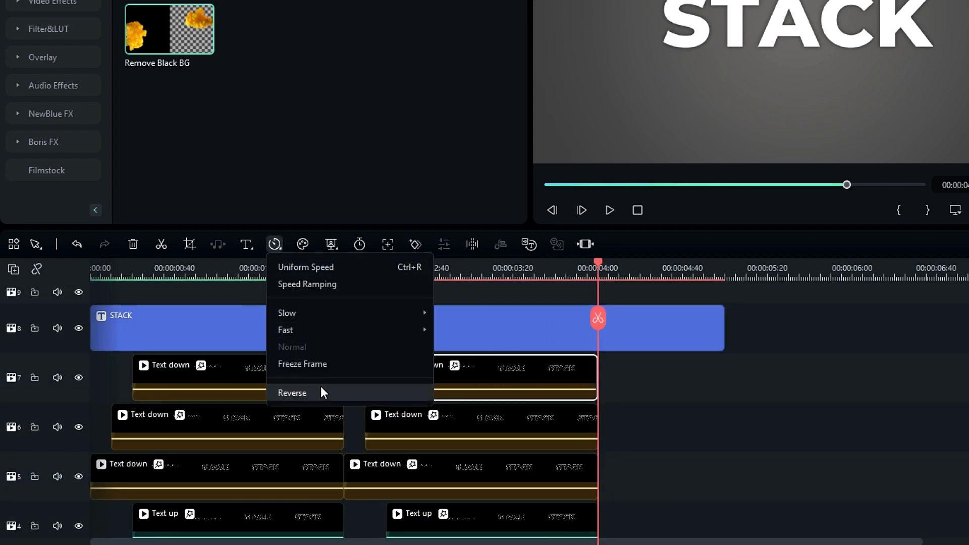
left_click(319, 391)
left_click(454, 426)
left_click(274, 245)
left_click(292, 393)
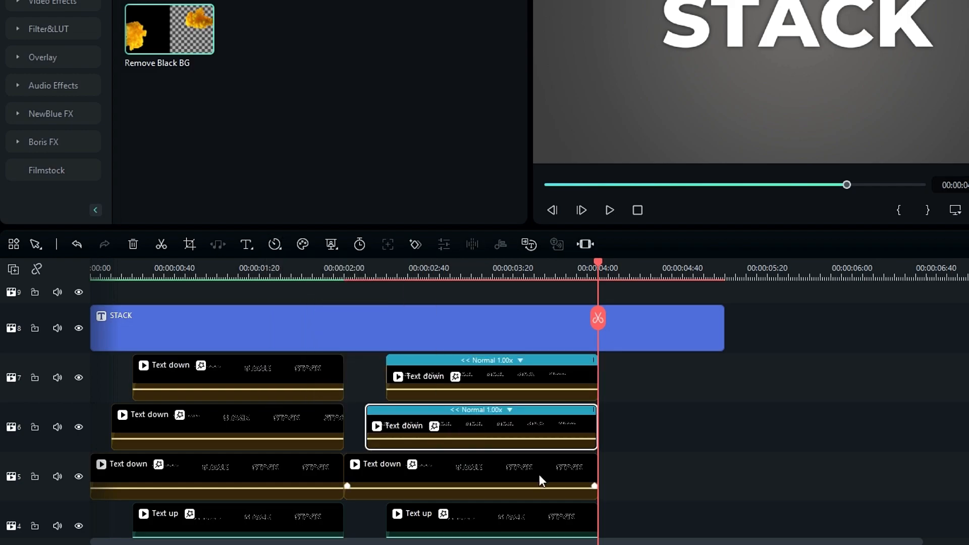
left_click(274, 245)
left_click(292, 392)
scroll(454, 404, "down", 3)
Reverse the pasted copies on tracks 4, 3 and 2.
left_click(480, 399)
left_click(274, 245)
left_click(292, 393)
left_click(274, 245)
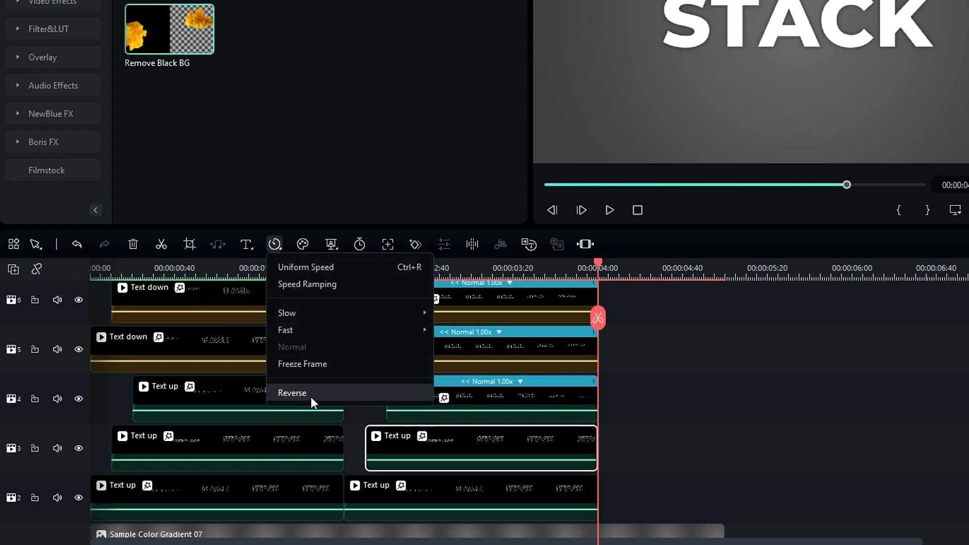
left_click(292, 393)
left_click(454, 497)
left_click(274, 246)
left_click(292, 393)
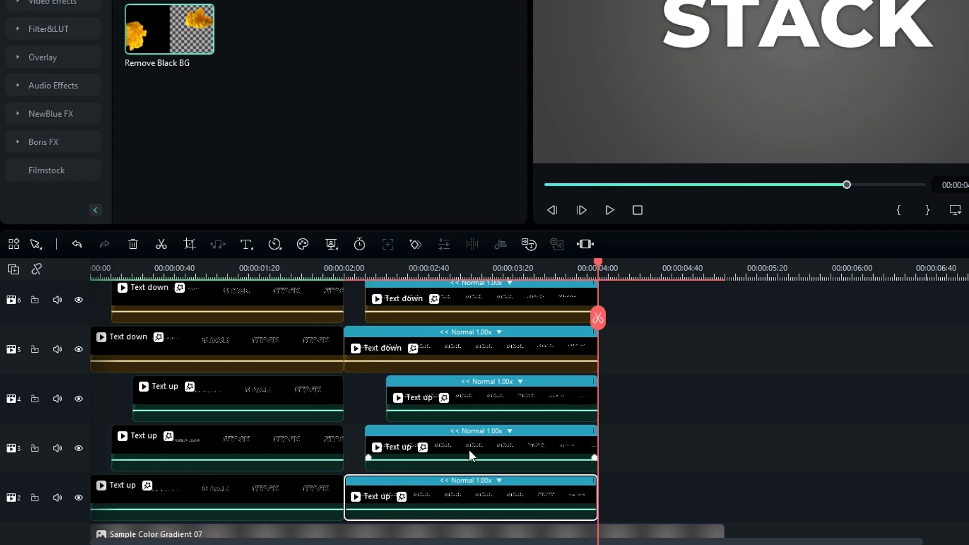
Slide the reversed copies left so they all start at 2:00.
left_click_drag(469, 454, 448, 450)
left_click_drag(469, 403, 427, 400)
scroll(424, 333, "up", 2)
left_click(432, 367)
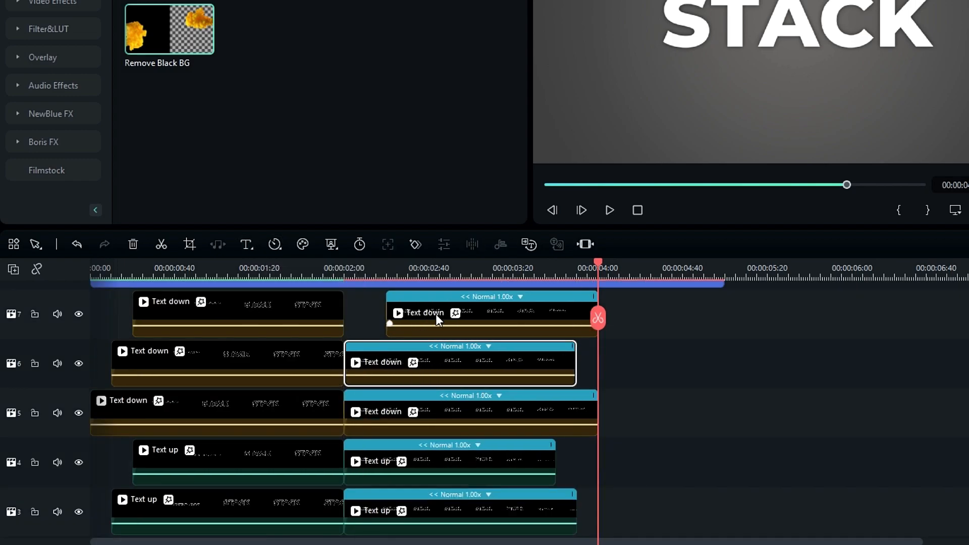
left_click_drag(437, 317, 399, 319)
Trim the STACK title and the gradient background to end at 4 seconds.
scroll(505, 325, "up", 1)
left_click(699, 337)
left_click_drag(723, 338, 598, 340)
scroll(624, 374, "down", 2)
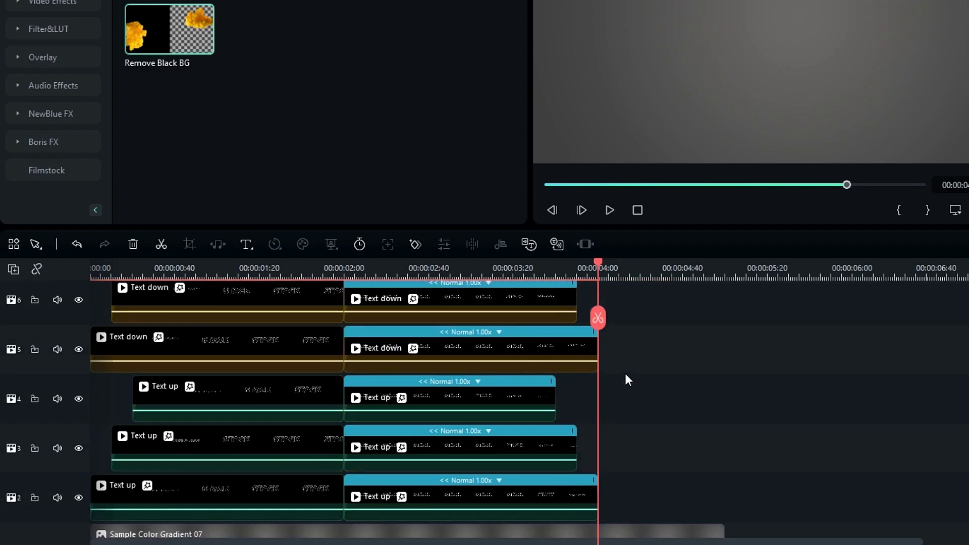
scroll(625, 378, "down", 2)
left_click(702, 470)
left_click_drag(682, 470, 598, 470)
Render the finished timeline and play the stacking animation from the start.
left_click_drag(726, 353, 767, 353)
scroll(914, 400, "up", 3)
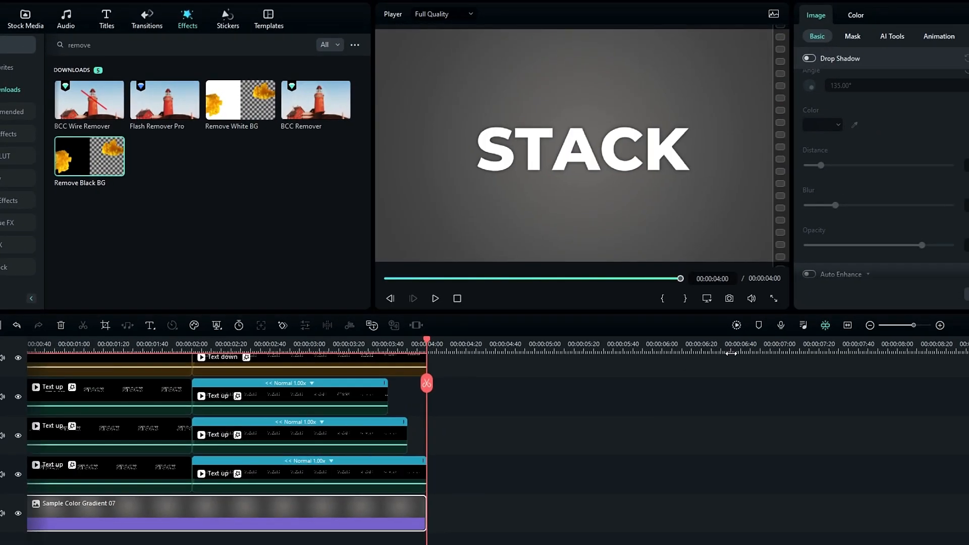
scroll(667, 433, "up", 1)
key("Return")
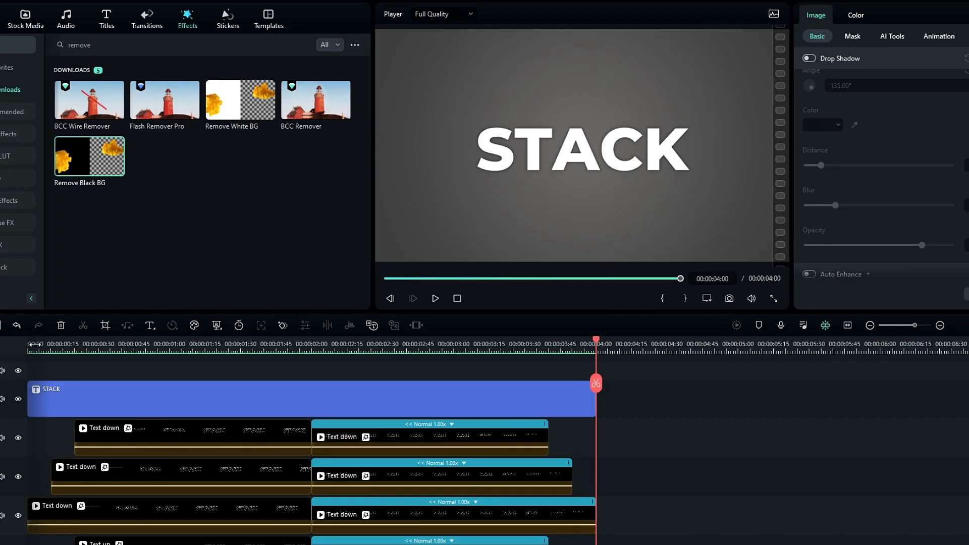
left_click(31, 344)
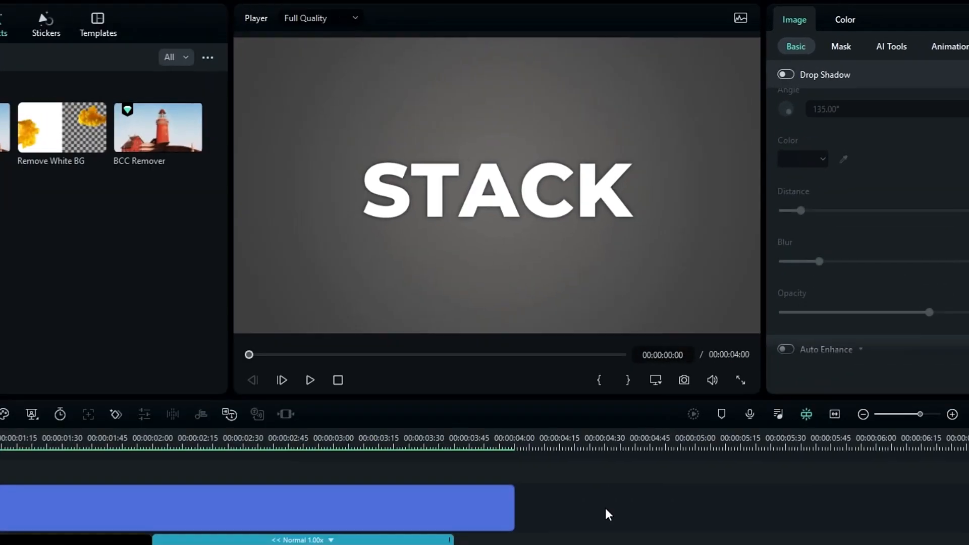
key("space")
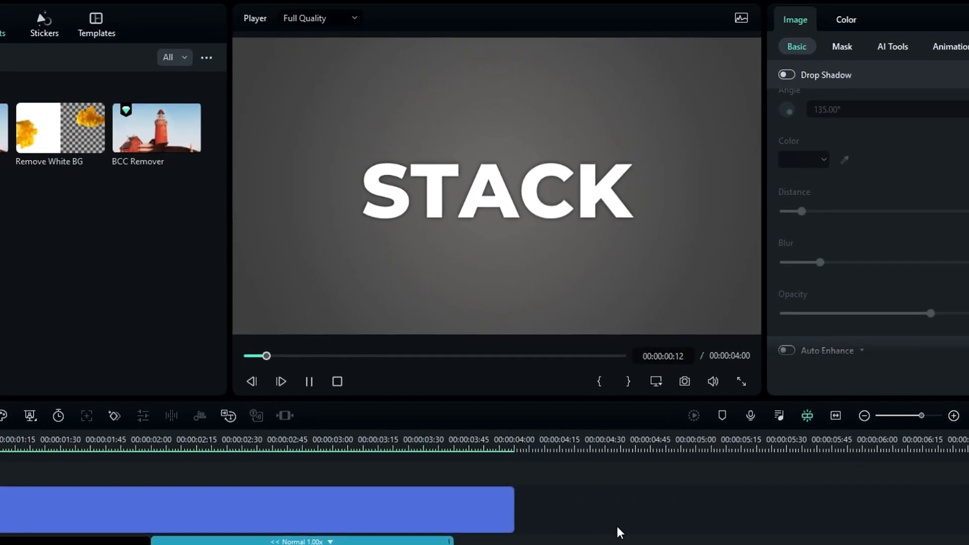